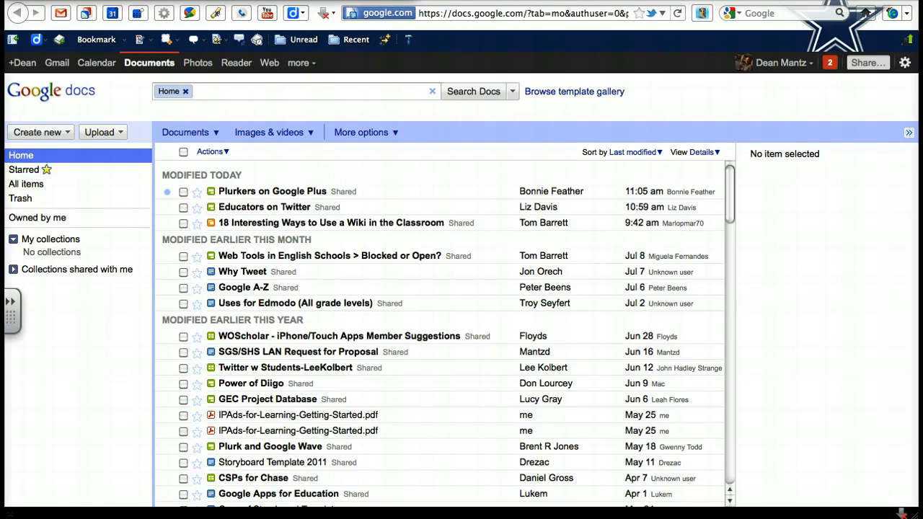
Create a new form and title it "Google Form Screencast".
click(57, 134)
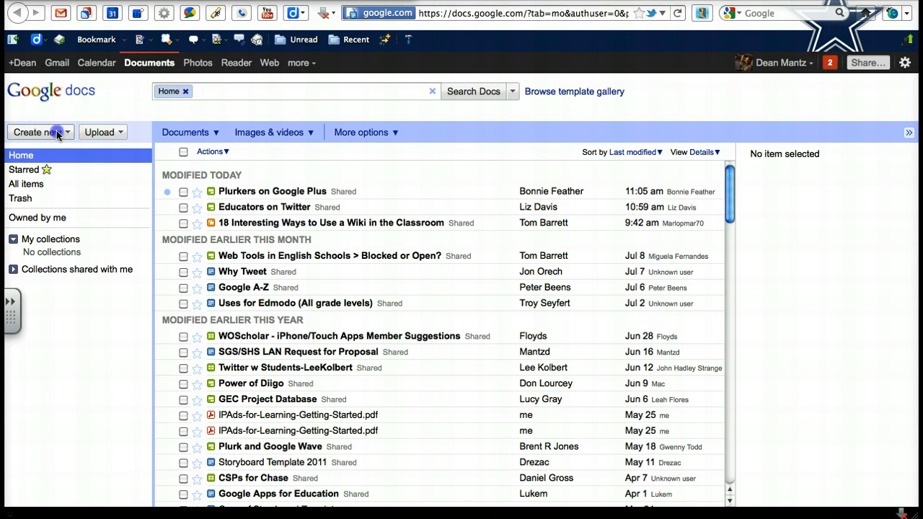
click(58, 134)
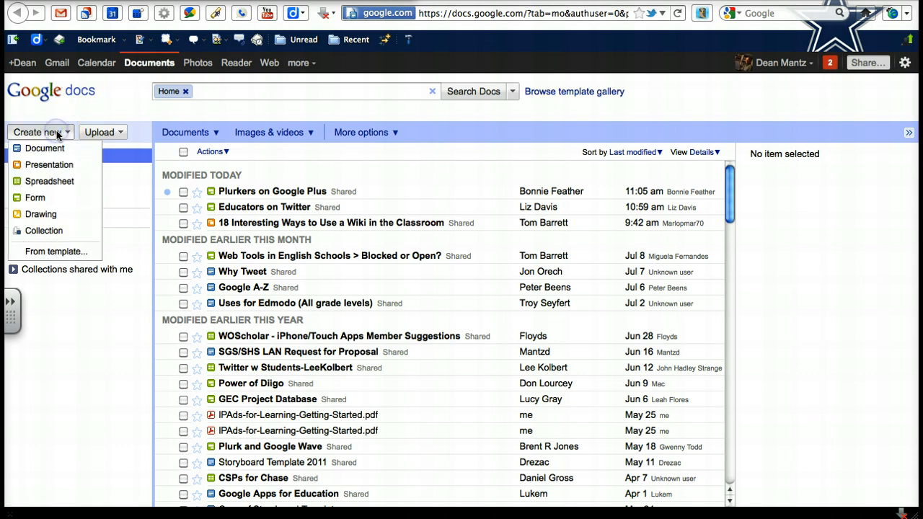
click(32, 199)
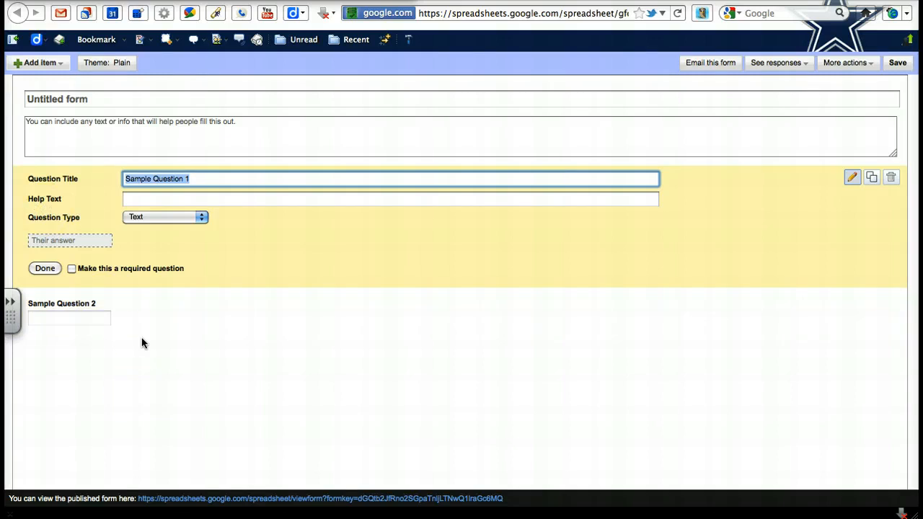
click(106, 98)
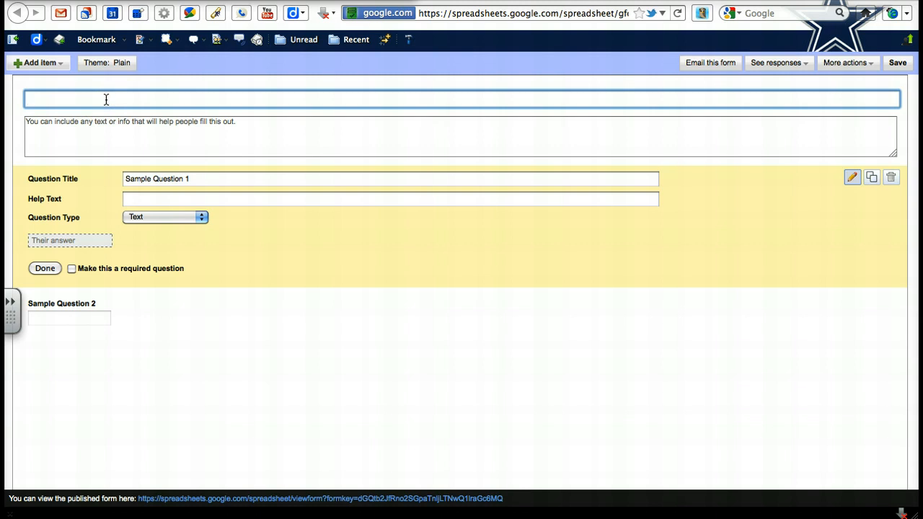
text(Google Form Screencast)
key(Tab)
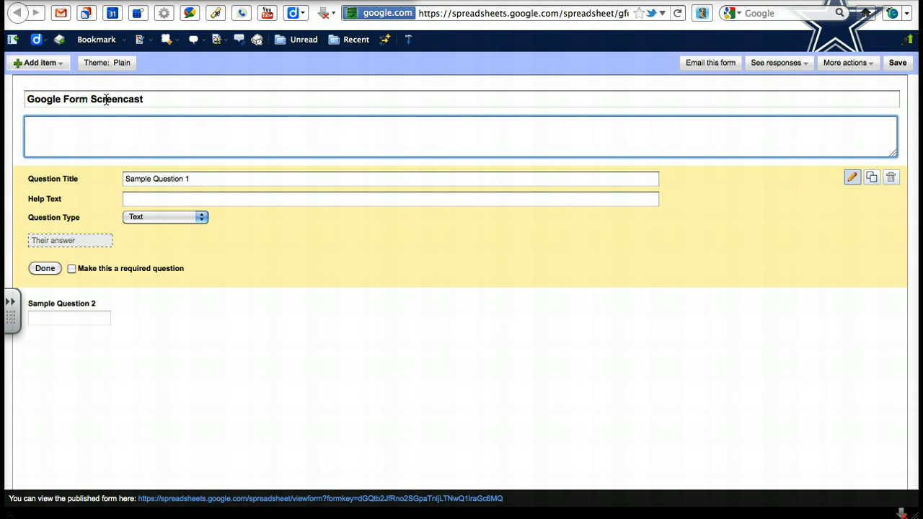
Begin the form description with the lines "Explain survey/quiz purpose" and "Date of deadline for completion".
text(S)
key(BackSpace)
text(Explain survey /quiz purpose)
key(Return)
text(Dates)
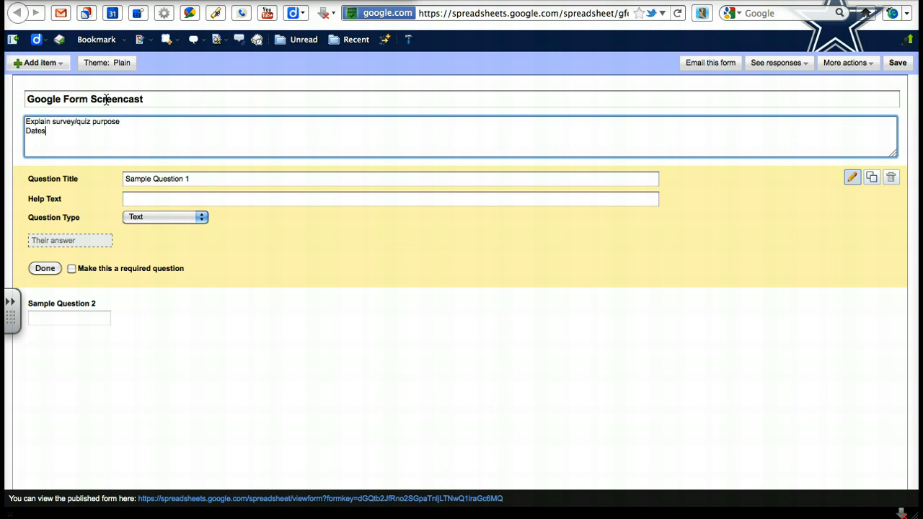
key(BackSpace)
text(of )
text(deadline for )
text(ocmp)
key(BackSpace)
key(BackSpace)
key(BackSpace)
key(BackSpace)
text(completions)
key(Return)
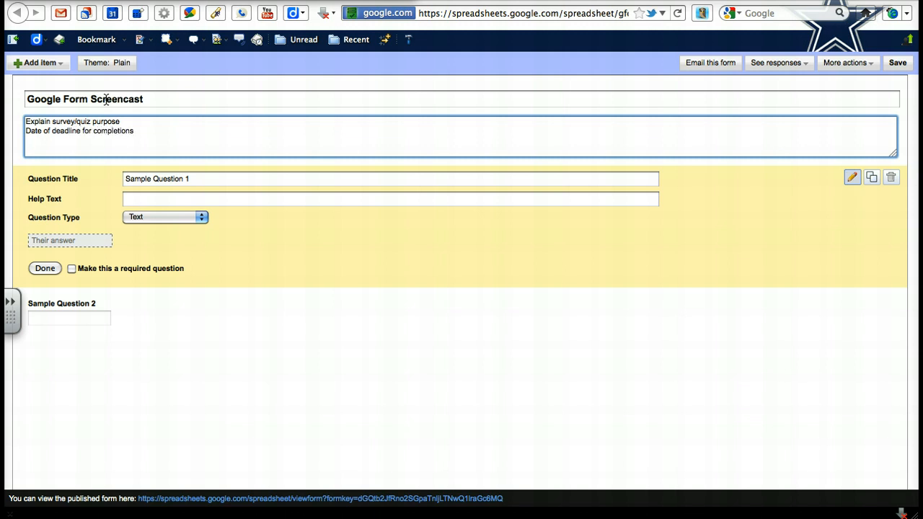
key(BackSpace)
key(Return)
Add a third description line reading "Description of how the collected data will be used.".
text(Description of how the colle)
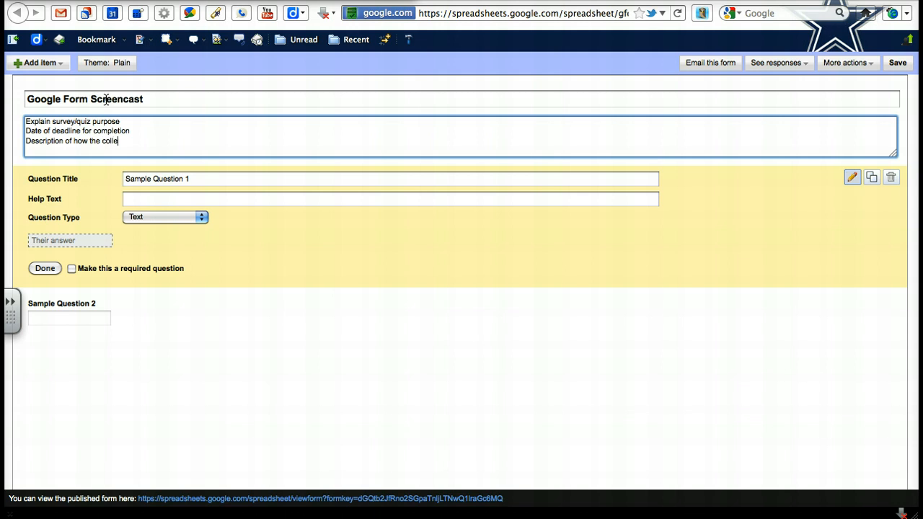
text(cted datat wi)
key(BackSpace)
key(BackSpace)
key(BackSpace)
key(BackSpace)
text(will be used.)
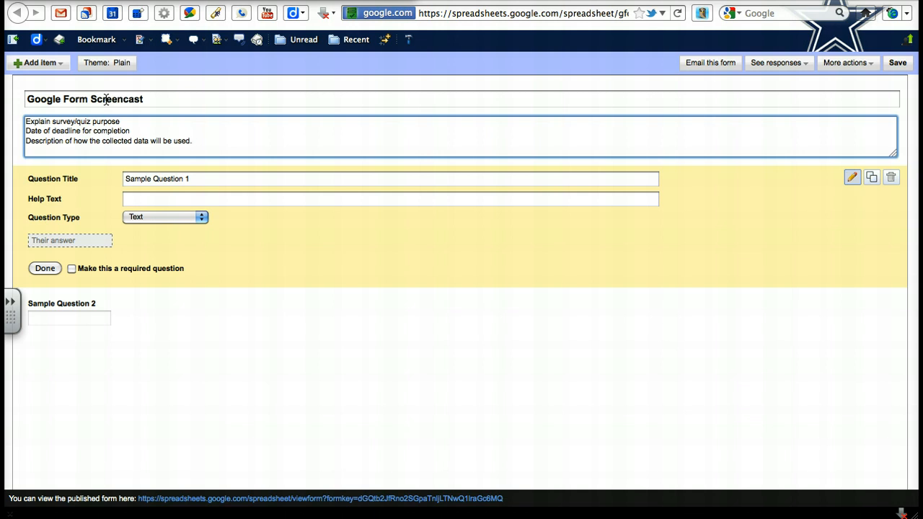
Replace the first sample question's title with "Social Network ID".
click(248, 184)
drag(248, 184, 120, 175)
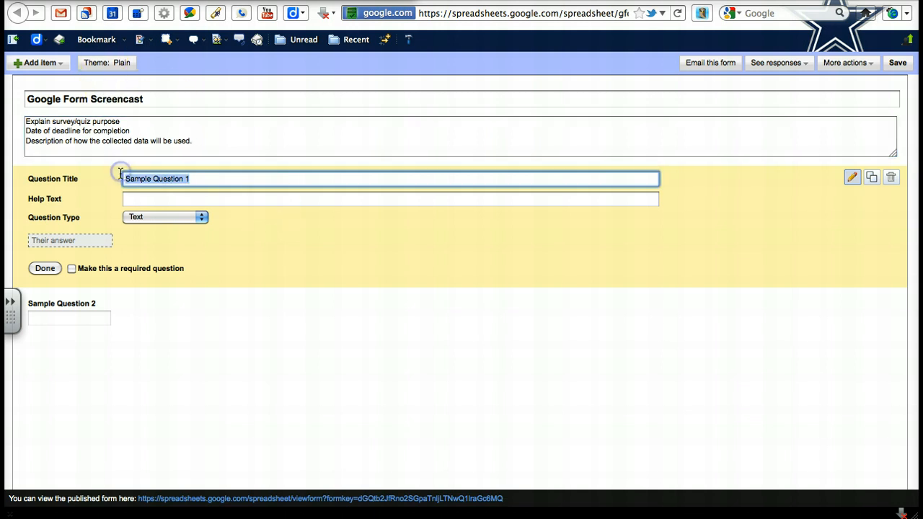
text(s)
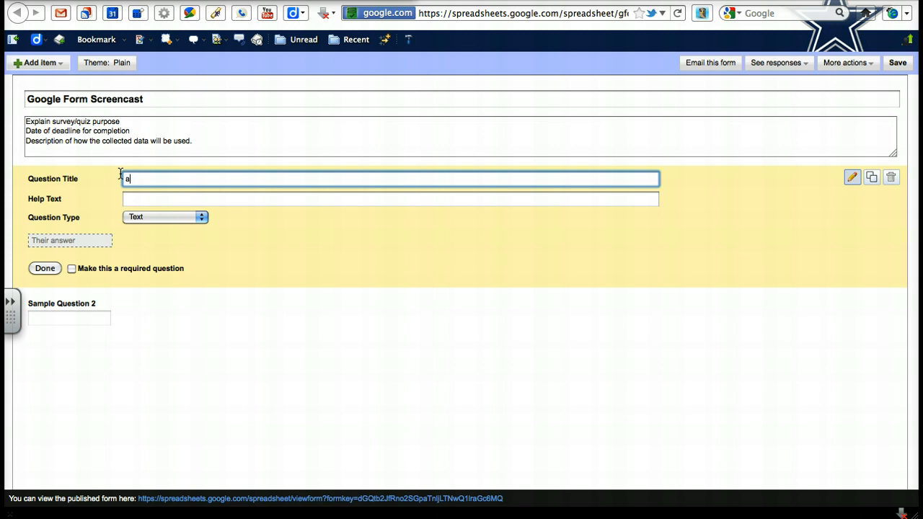
key(BackSpace)
text(Soci)
text(al s)
key(BackSpace)
text(Network ID)
key(Tab)
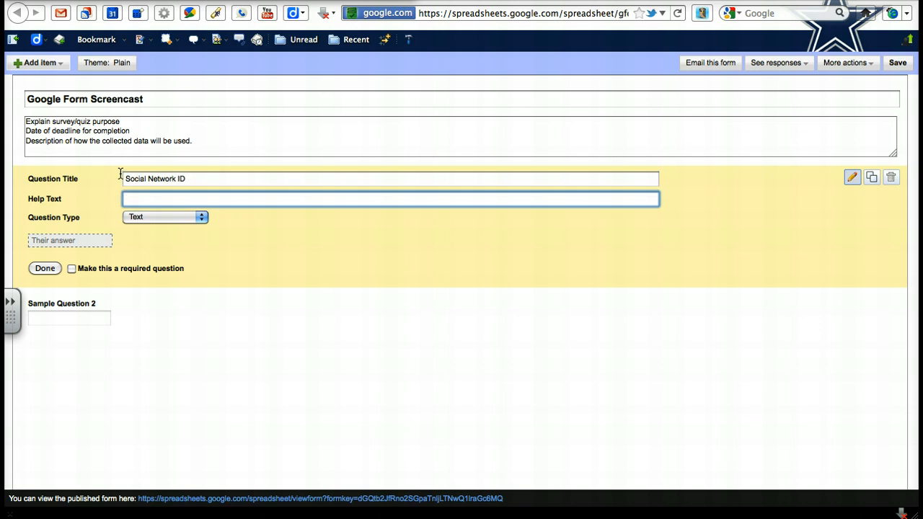
Give the Social Network ID question the help text "IE....Twitter or Plurk ID", make it required and finish editing it.
text(IE....Twitter or Plurk ID)
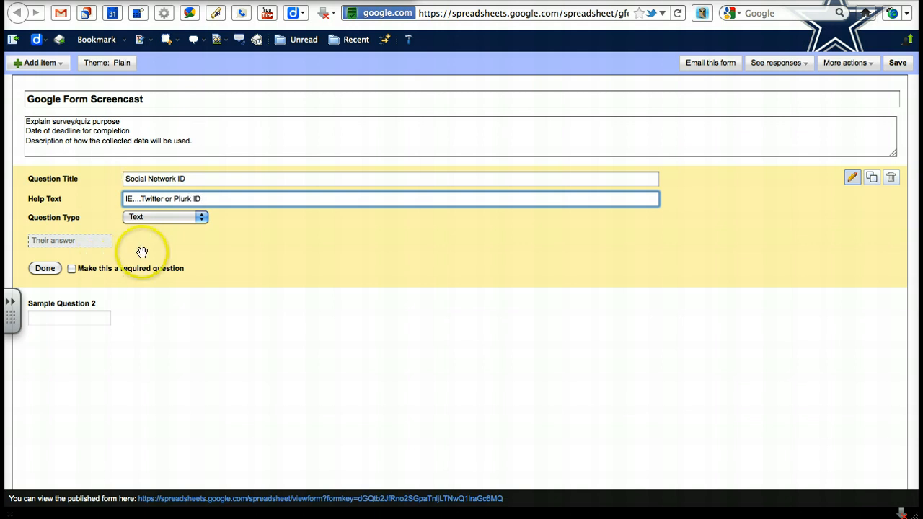
click(72, 269)
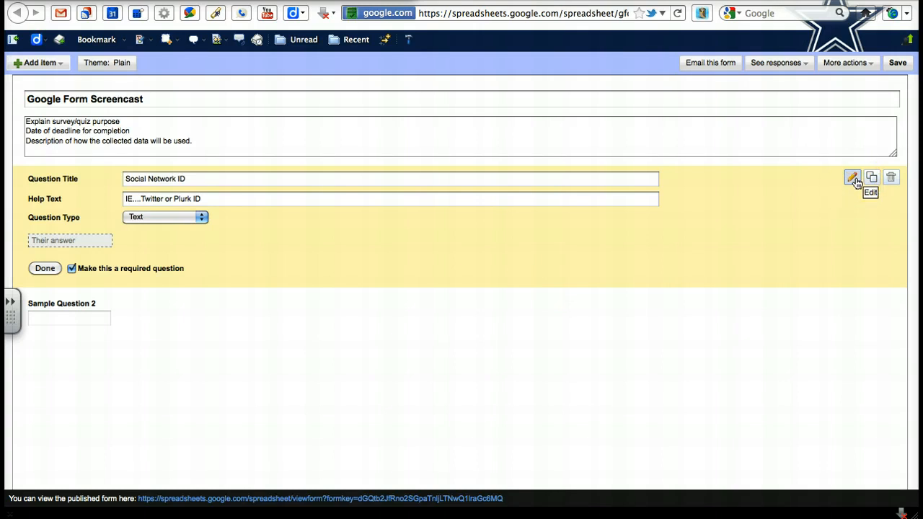
mouse_move(829, 303)
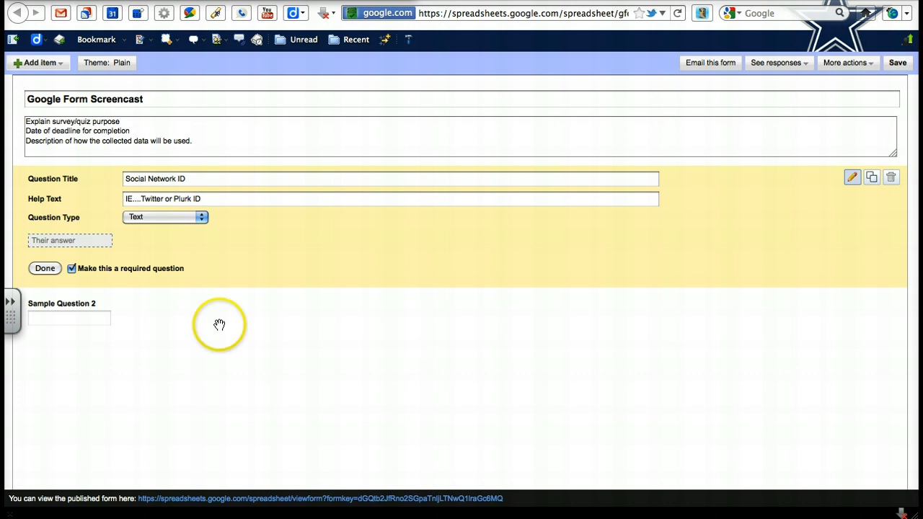
click(43, 269)
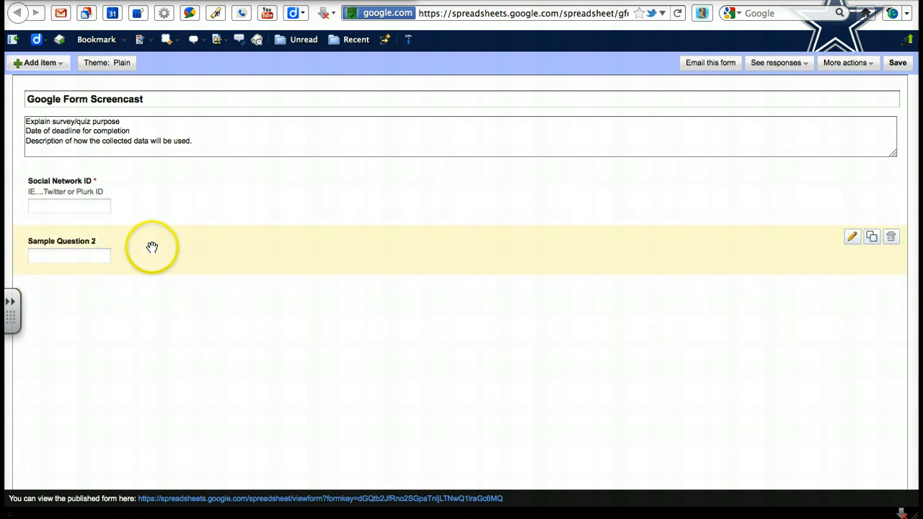
Retitle the second sample question "What advice do you have for pre-service students in developing their own PLN?".
click(852, 238)
click(423, 240)
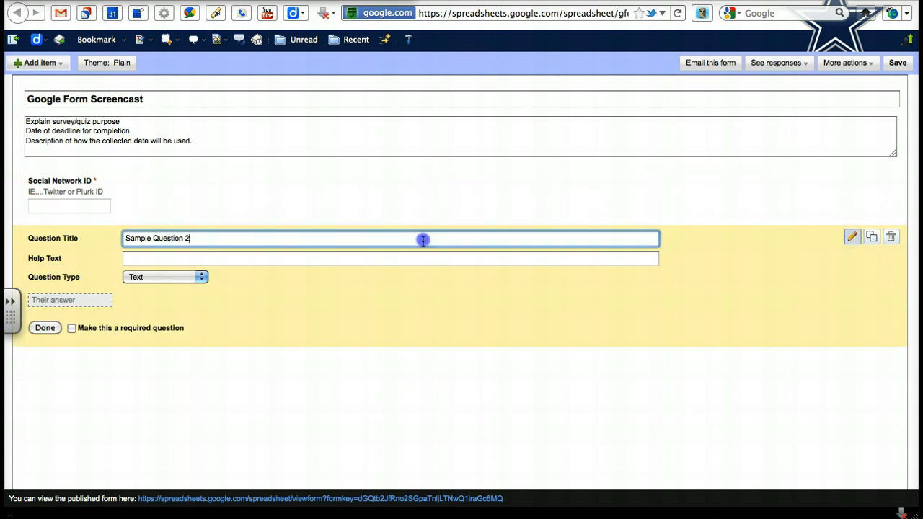
drag(422, 240, 119, 237)
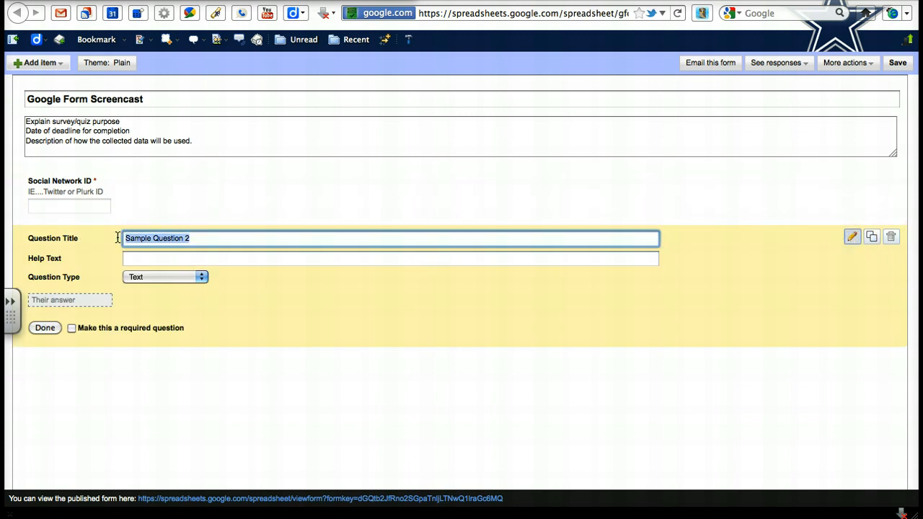
text(What advice)
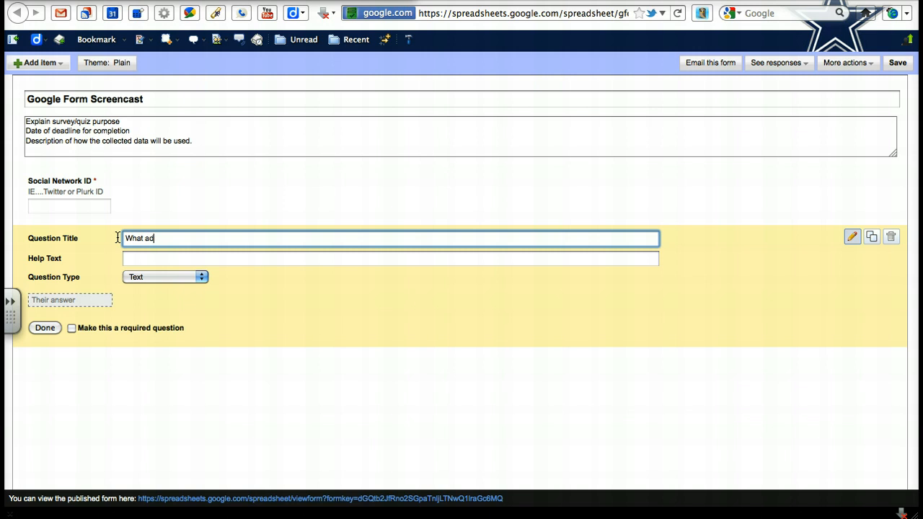
text(do you have for pre-service )
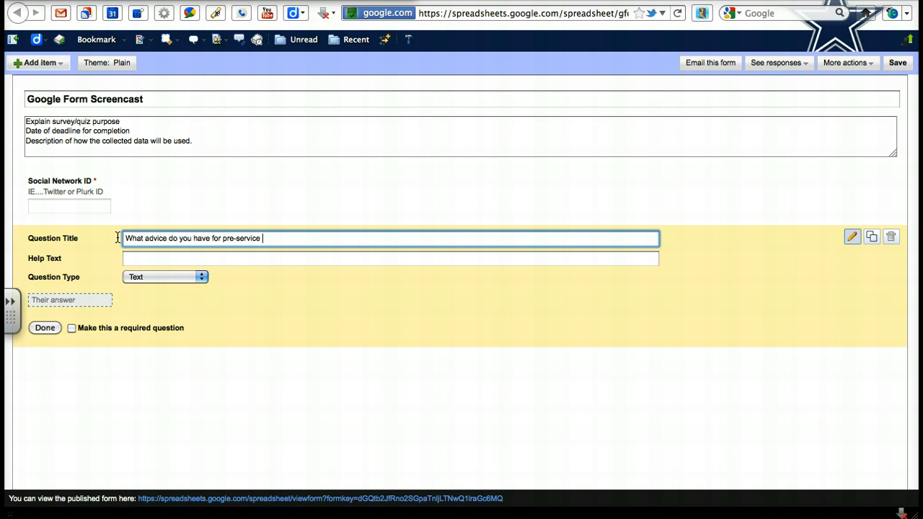
text(students in develping)
key(BackSpace)
key(BackSpace)
key(BackSpace)
key(BackSpace)
text(oping their )
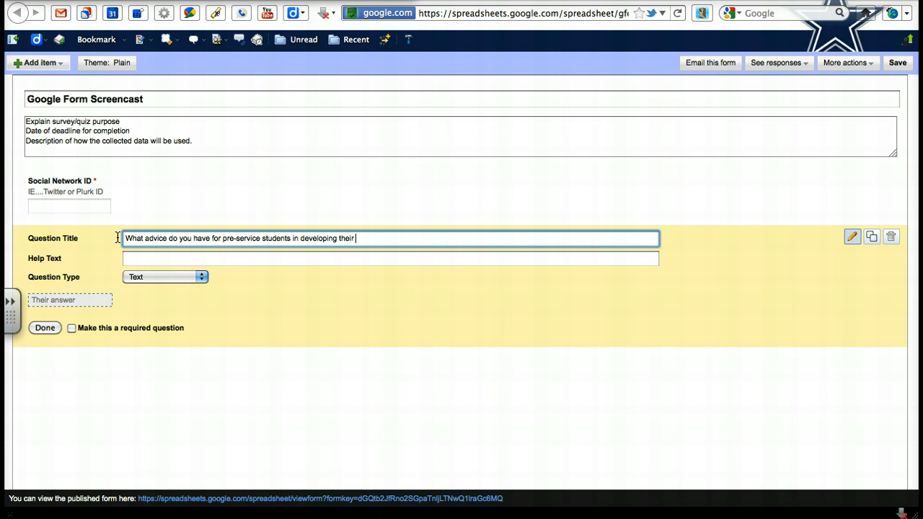
text(own PLN?)
Set the PLN advice question's type to Paragraph text, make it required and finish editing it.
click(157, 281)
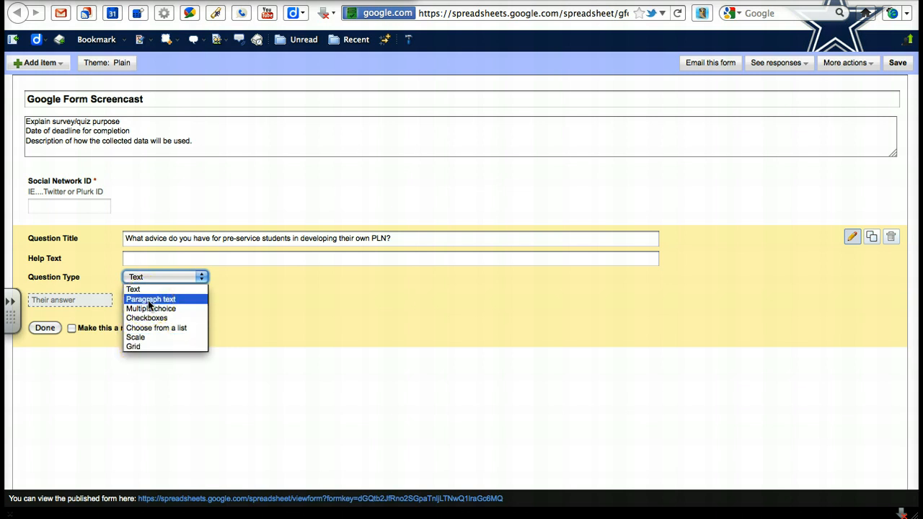
click(149, 299)
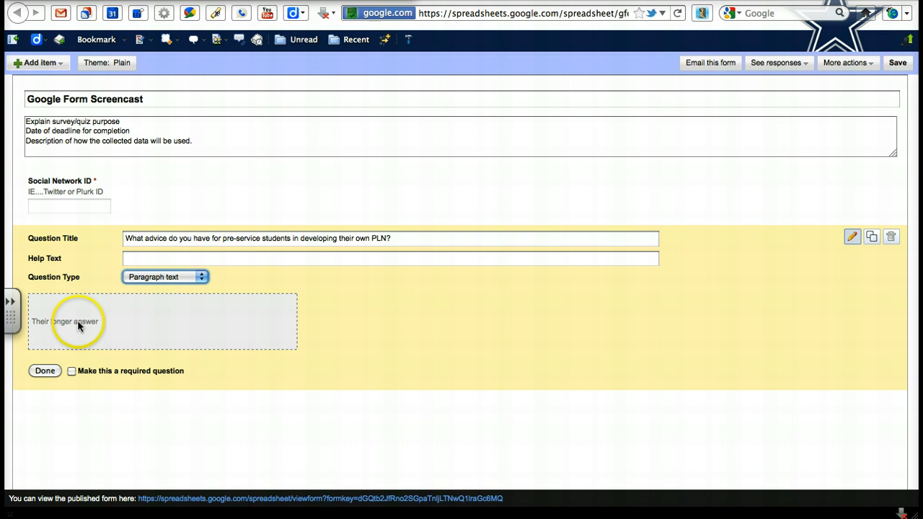
click(73, 373)
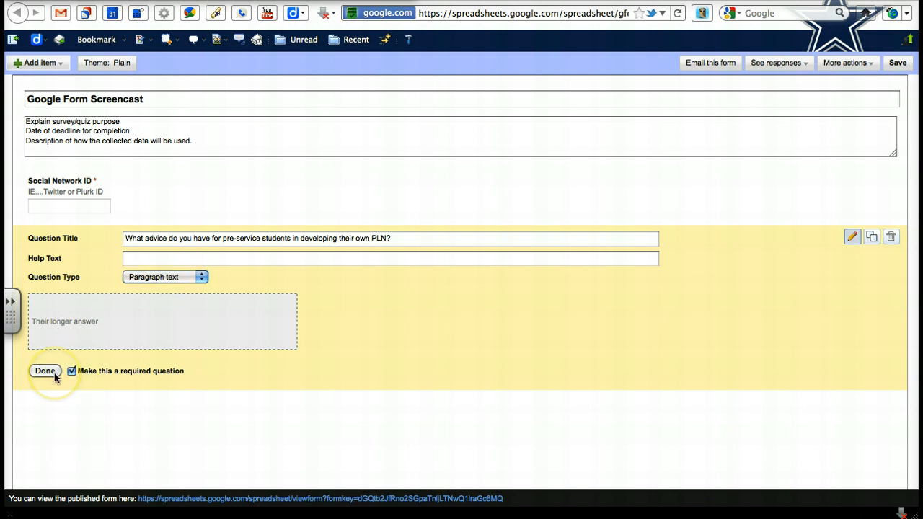
click(45, 371)
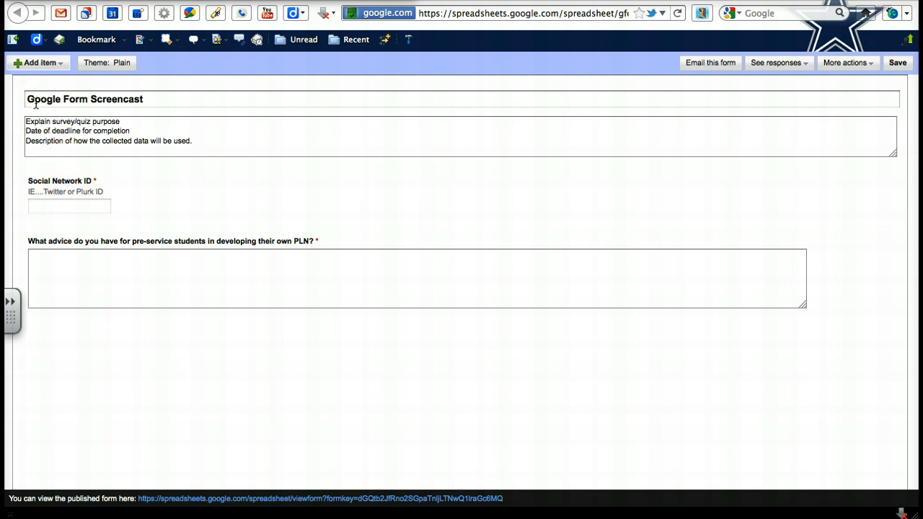
Add a multiple choice question titled "Which social network platform do you use?".
click(39, 64)
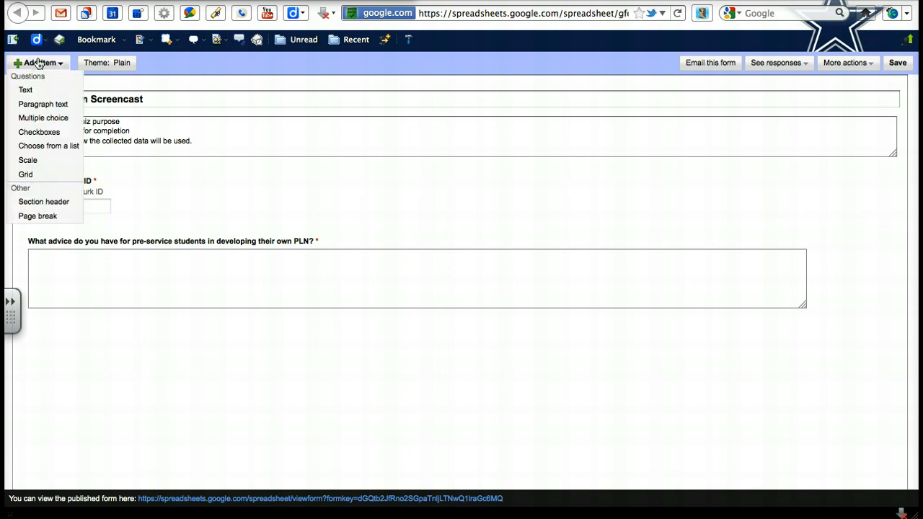
click(61, 123)
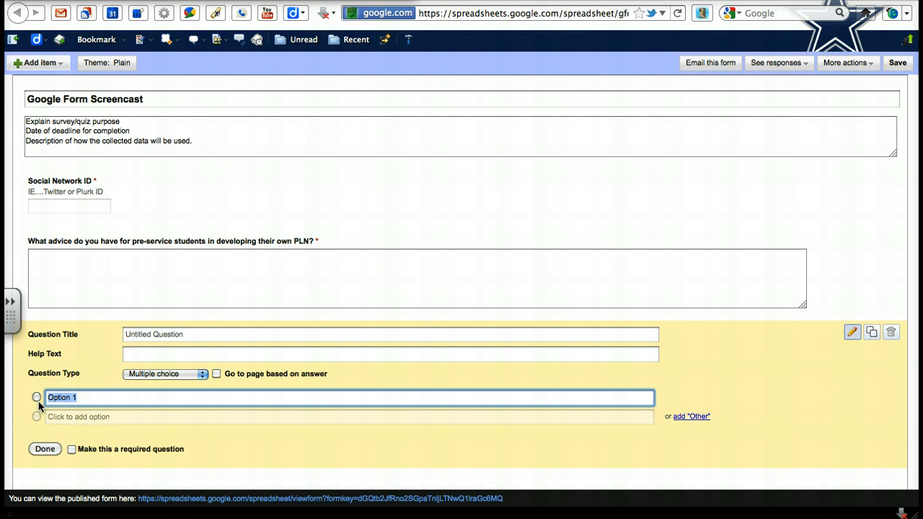
click(201, 332)
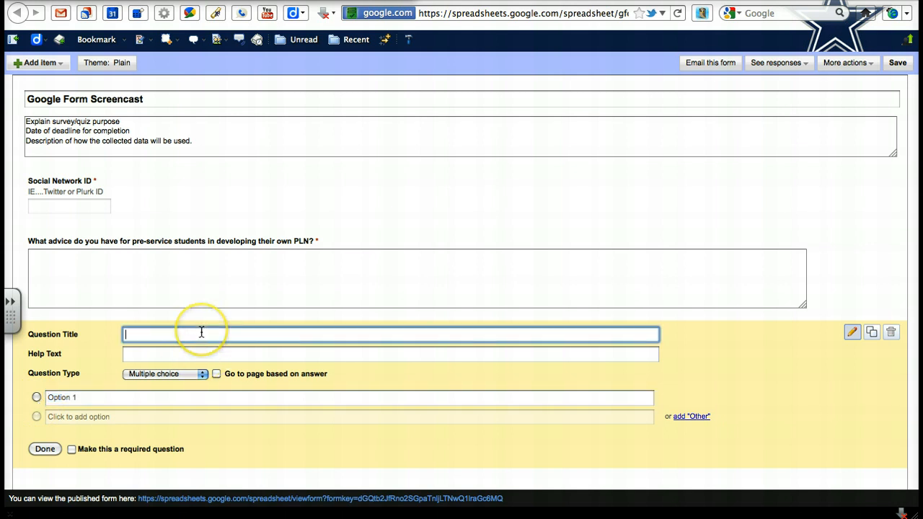
text(Whi)
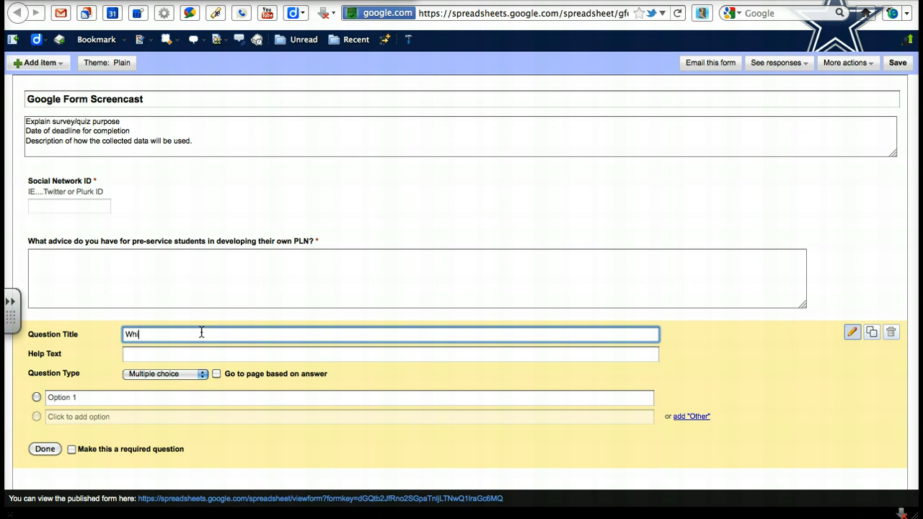
text(ch social network platform do you use?)
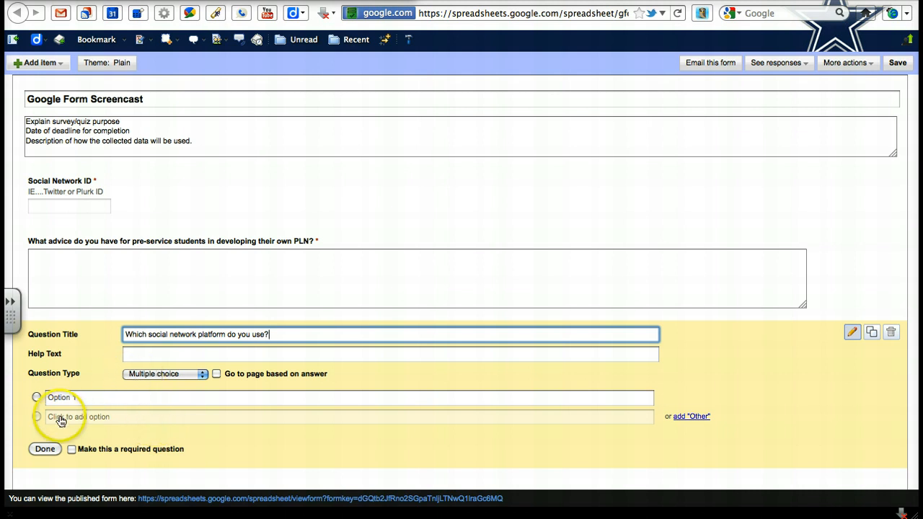
Enter Twitter, Plurk and Ning as the answer options of the social network platform question.
click(92, 399)
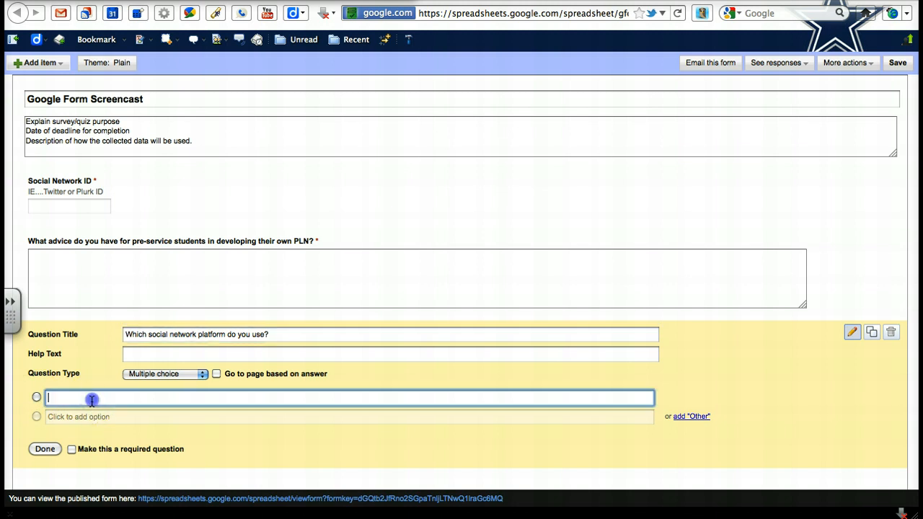
text(Twitter)
key(Return)
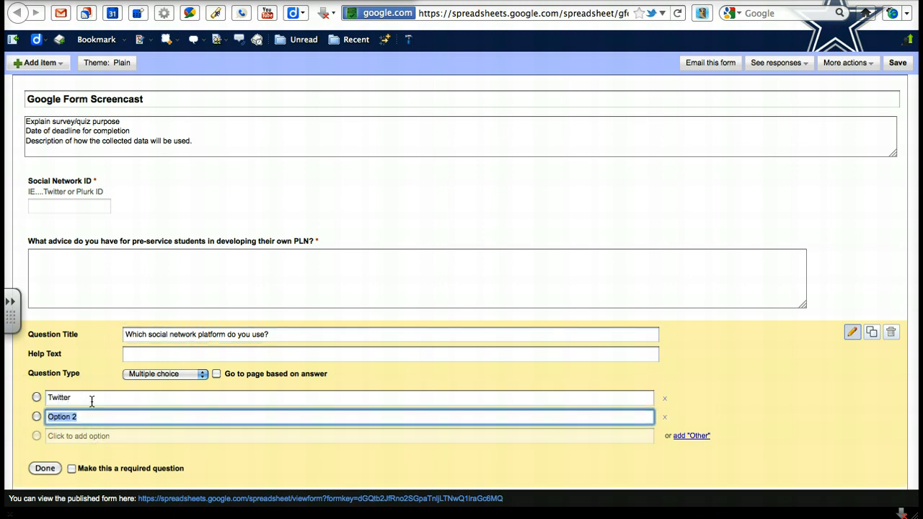
text(Plurk)
key(Return)
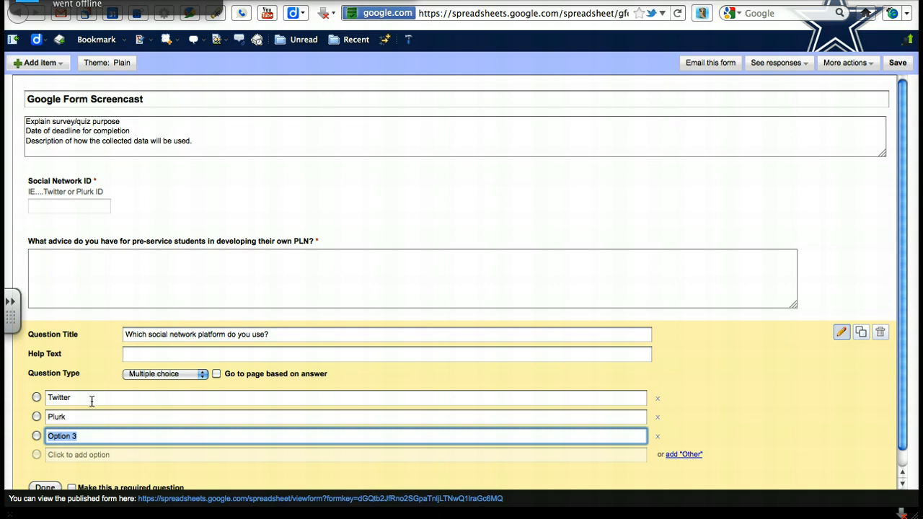
text(Ning)
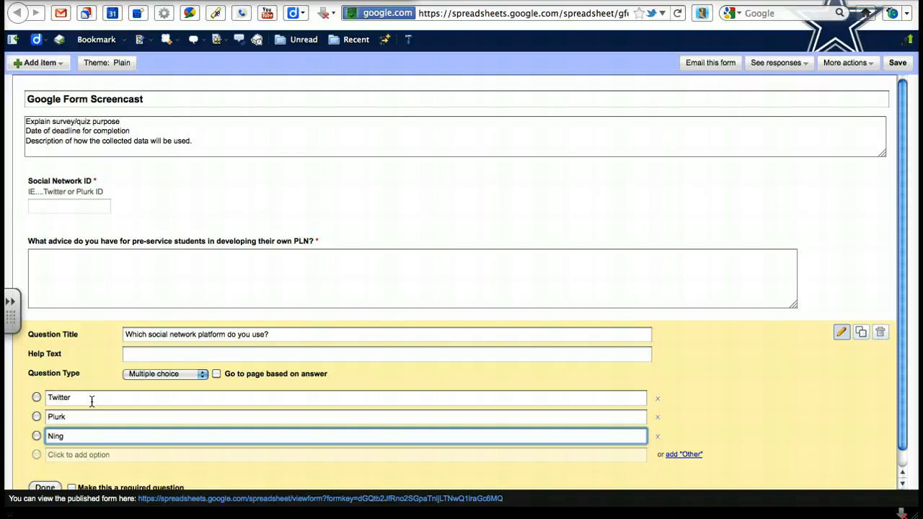
scroll(91, 402, down, 1)
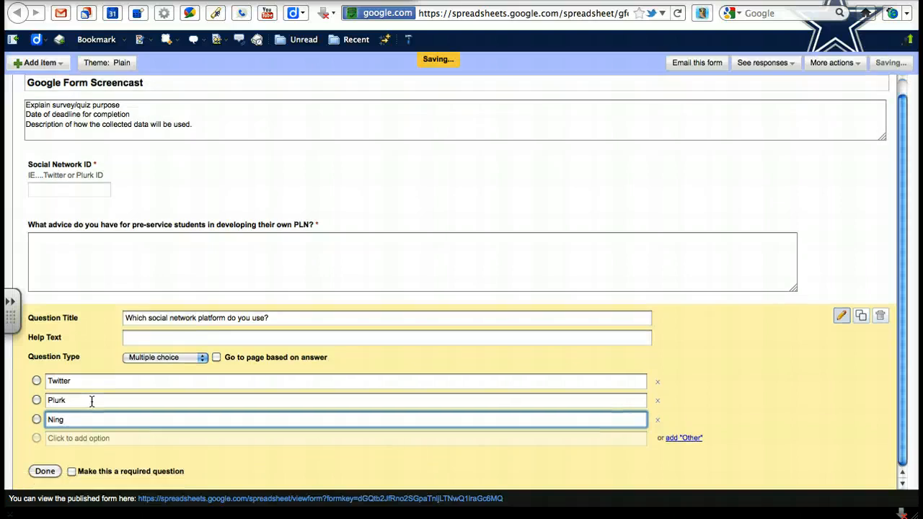
Add an "Other" answer to the social network platform question and change its third option to Nings.
click(682, 441)
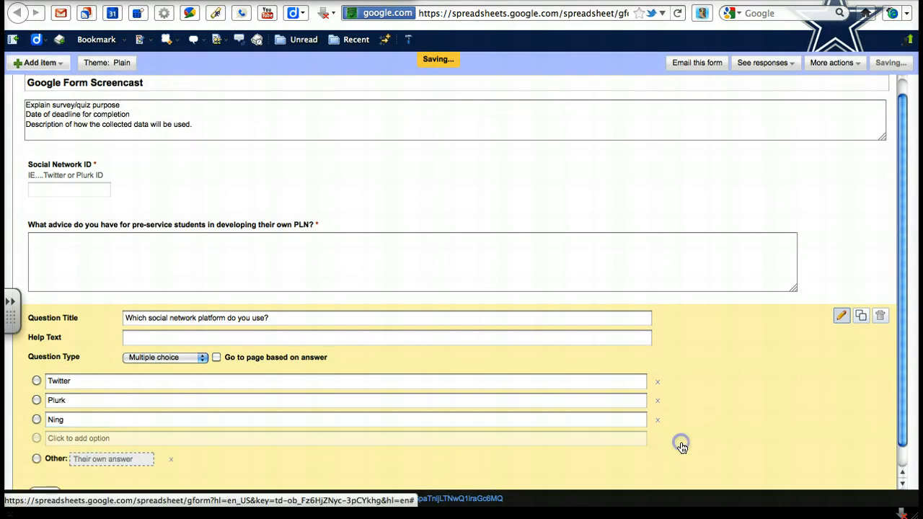
click(394, 421)
text(s)
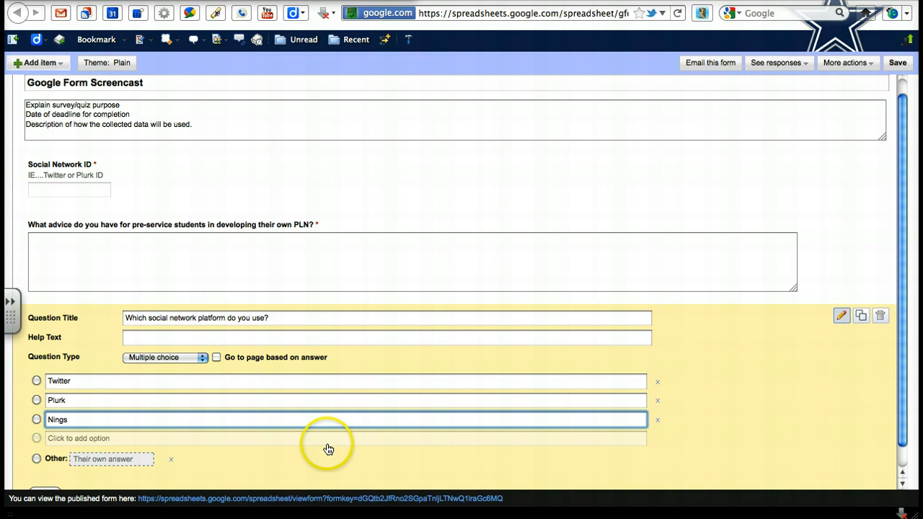
Make the social network platform question required and finish editing it.
scroll(328, 449, down, 1)
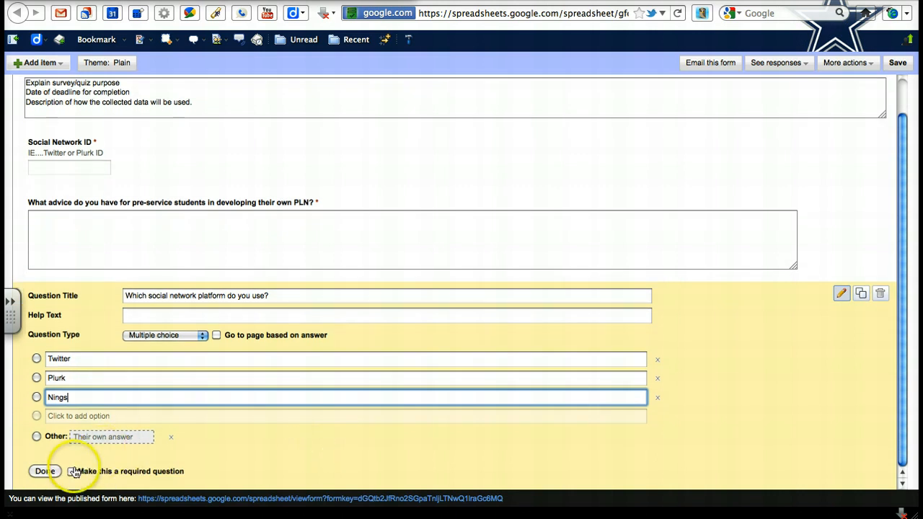
click(72, 471)
click(41, 476)
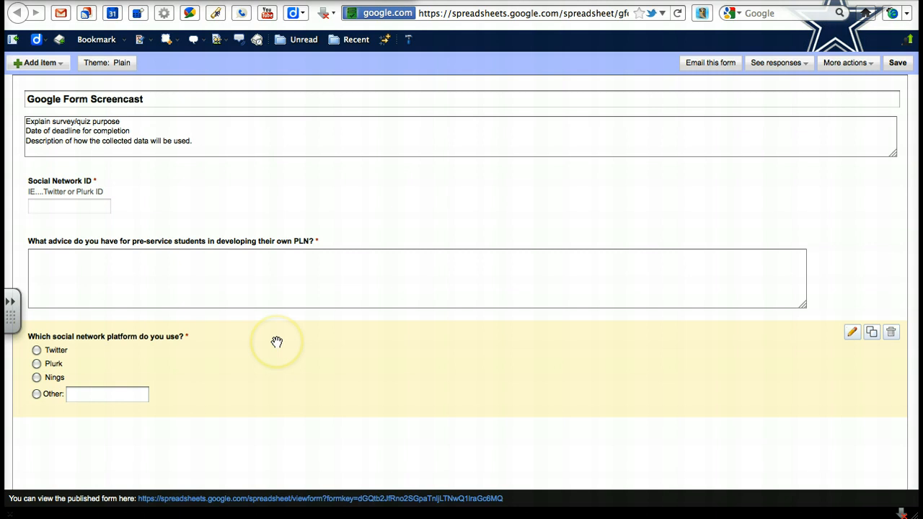
Add a checkboxes question titled "If you use multiple social networks, identify them by checking their box.".
click(38, 63)
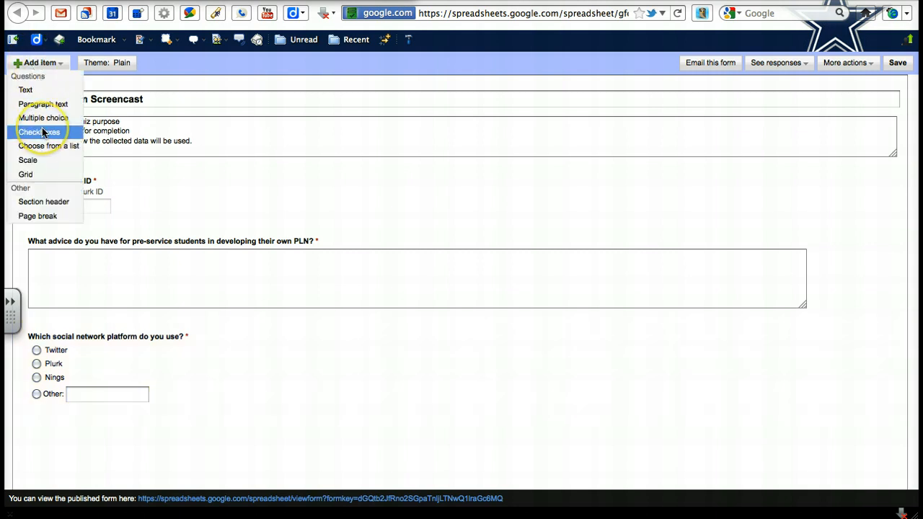
click(42, 132)
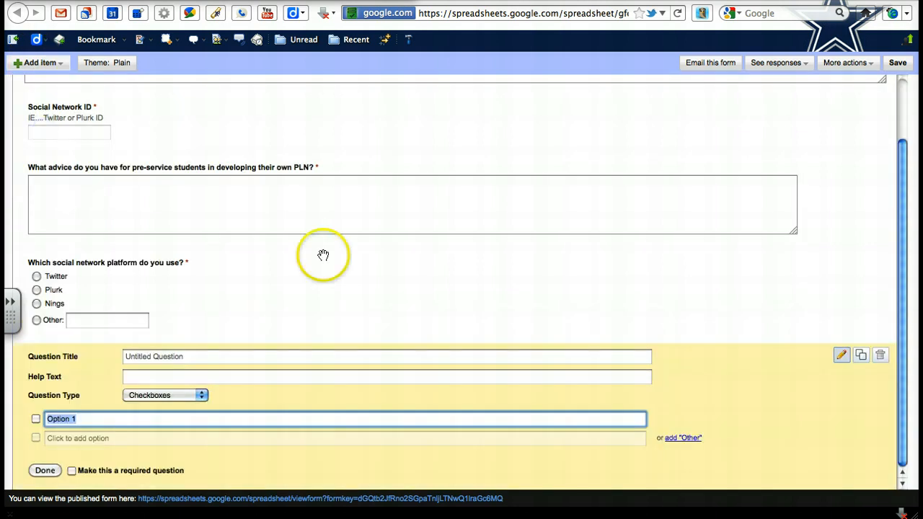
click(292, 360)
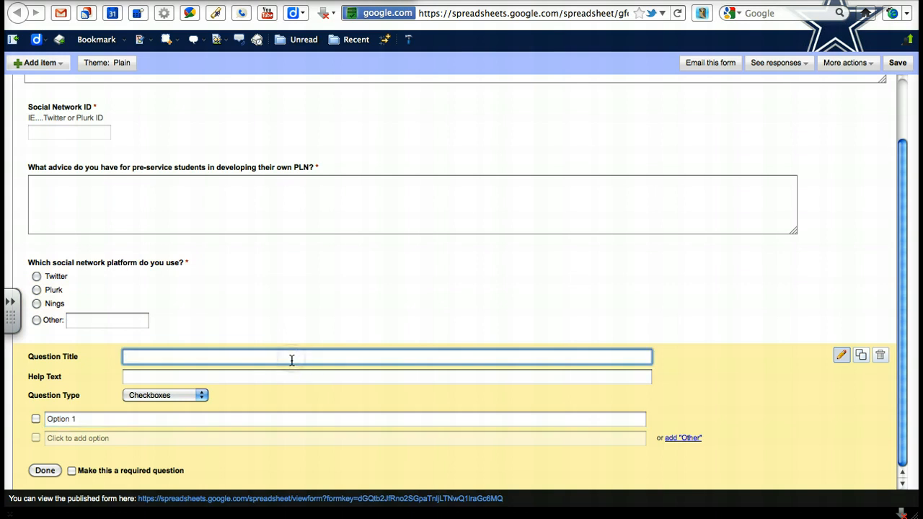
text(If you use multiple social networks)
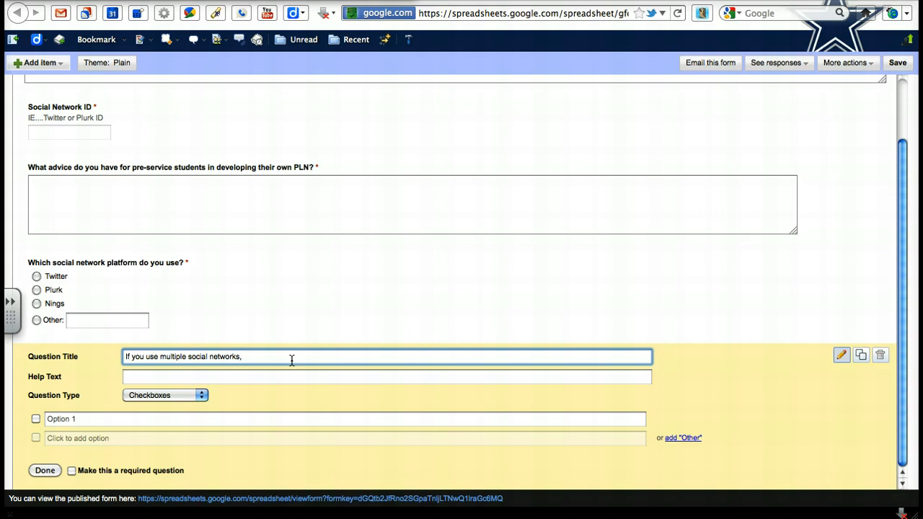
text(, identify them by checking thie)
key(BackSpace)
key(BackSpace)
text(eir box.)
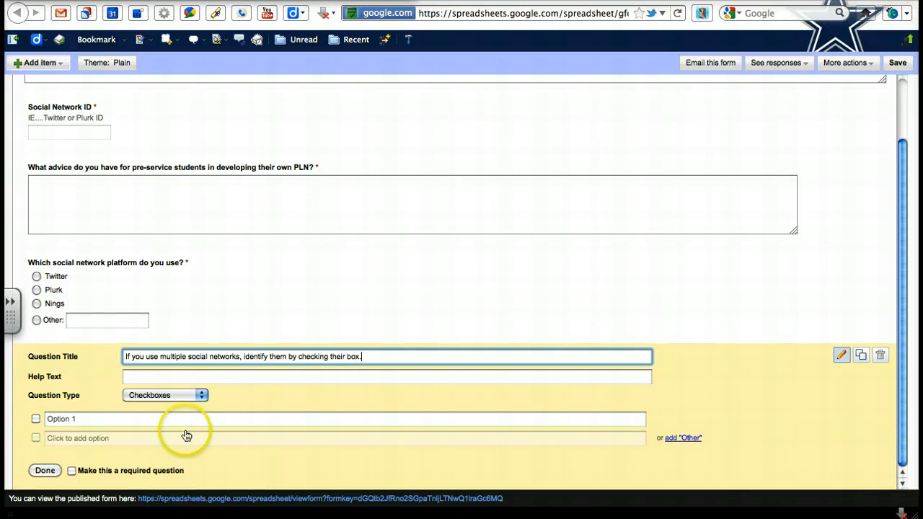
Enter Twitter and Plurk as the first two options of the multiple social networks checkbox question.
click(70, 419)
text(Twitter)
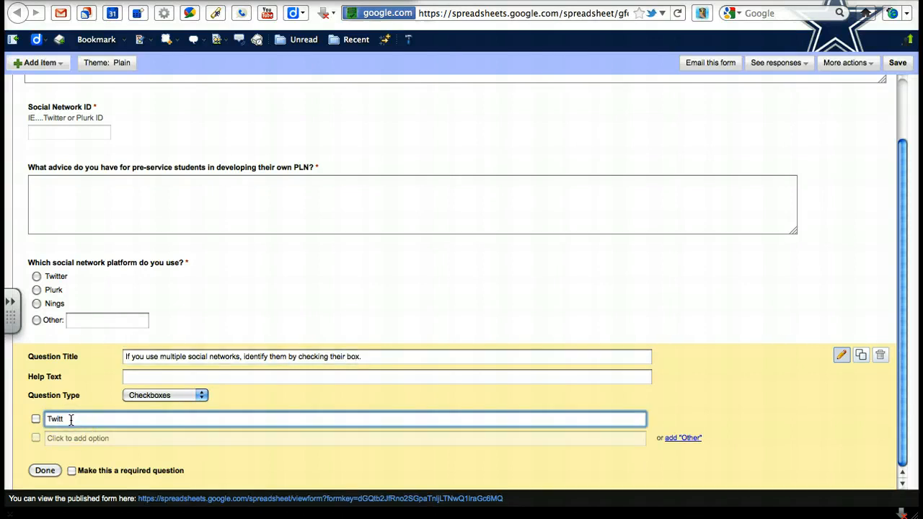
key(Return)
text(plurk)
key(BackSpace)
key(BackSpace)
key(BackSpace)
key(BackSpace)
key(BackSpace)
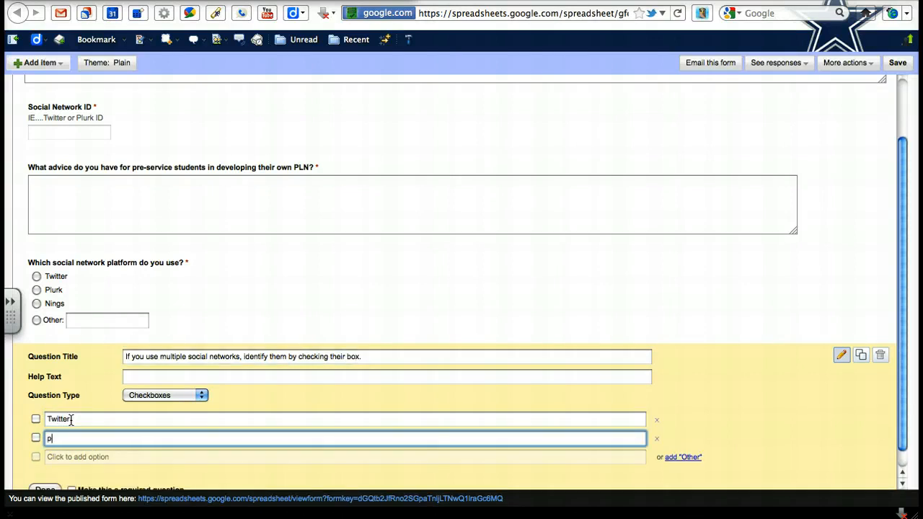
text(Plurk)
key(Return)
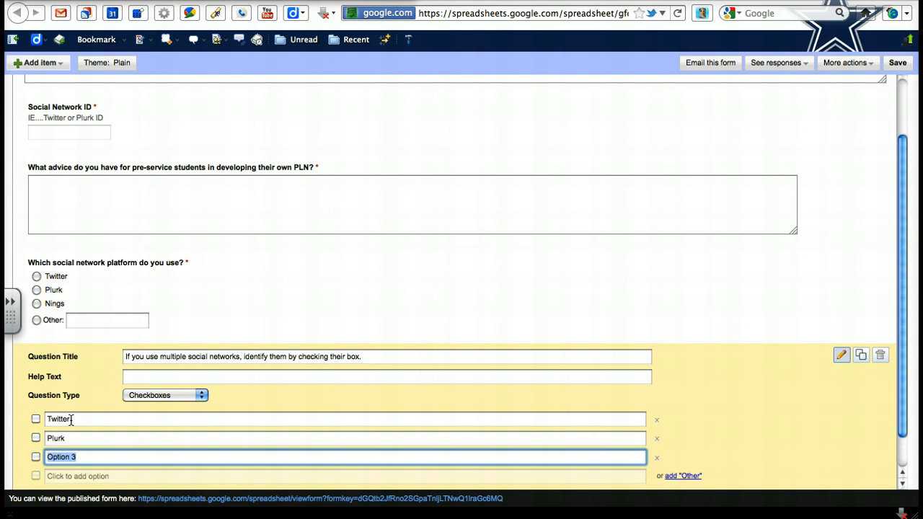
Add Facebook, Linked In, Google + and Nings as further options of the checkbox question.
text(Facebook)
key(Return)
text(Lin)
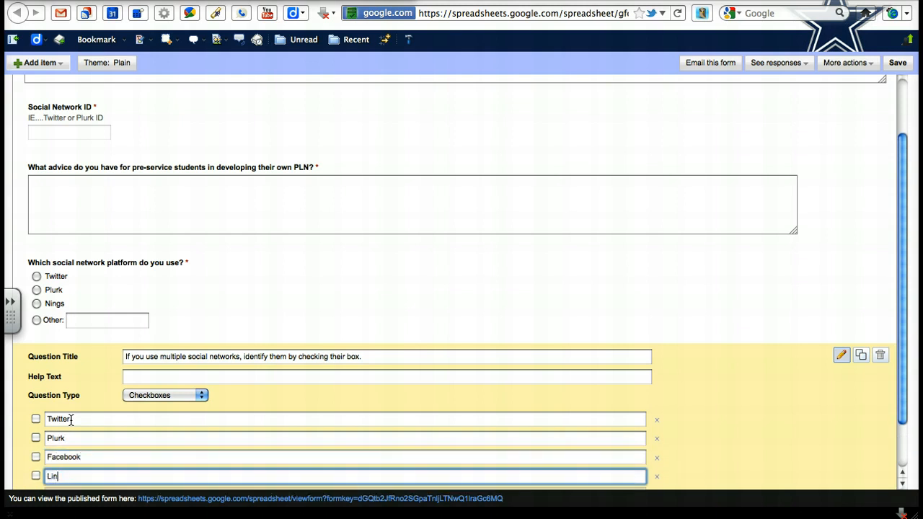
text(ked In)
key(Return)
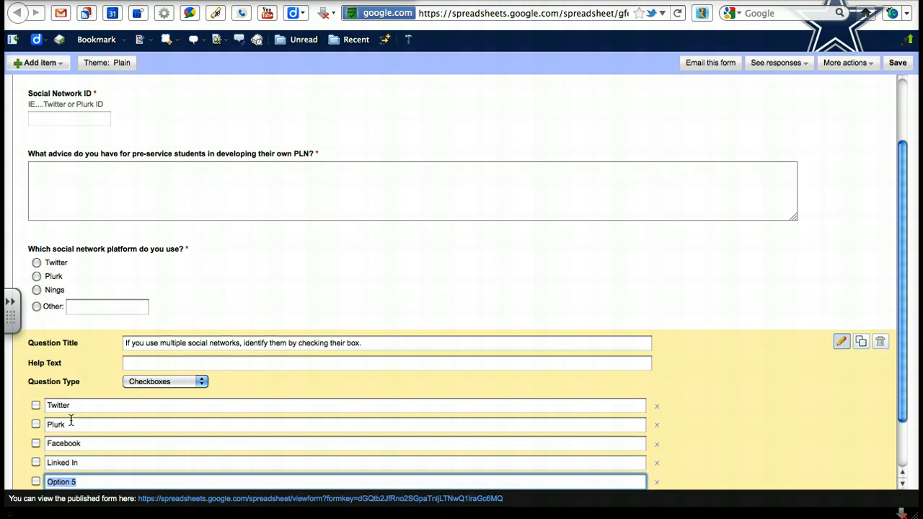
text(Google +)
key(Return)
text(Nings)
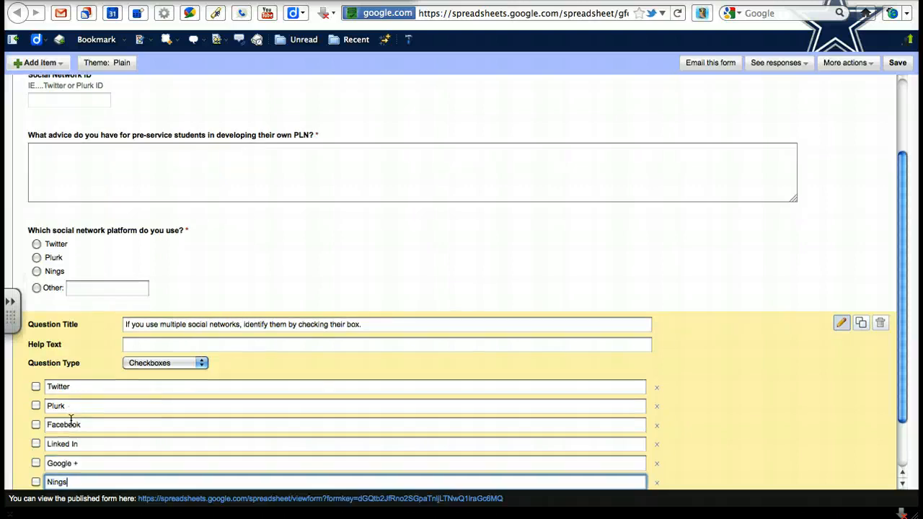
key(Return)
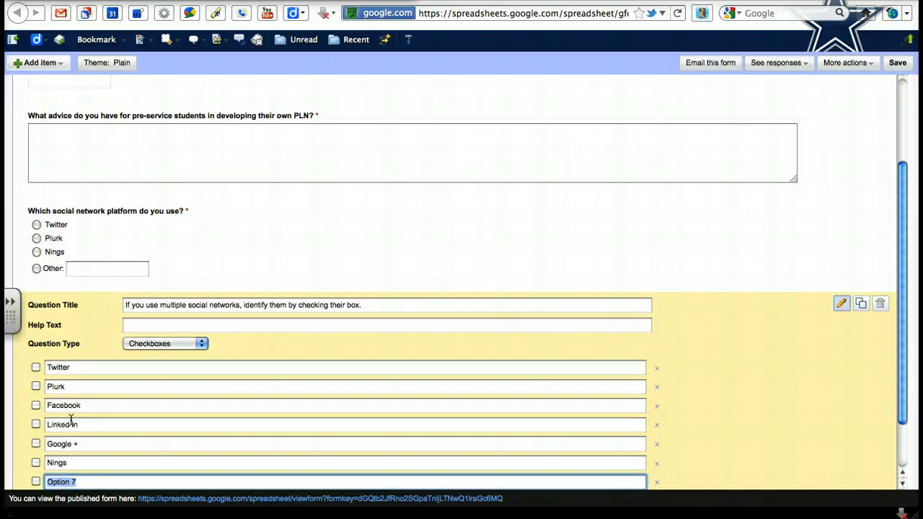
Add an "Other" answer to the checkbox question and enter Edmodo as its seventh option.
scroll(71, 421, down, 2)
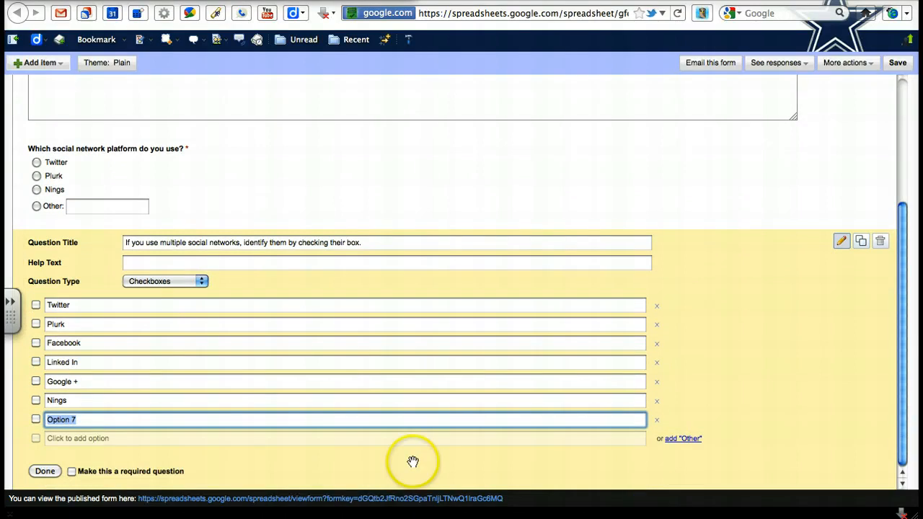
click(684, 439)
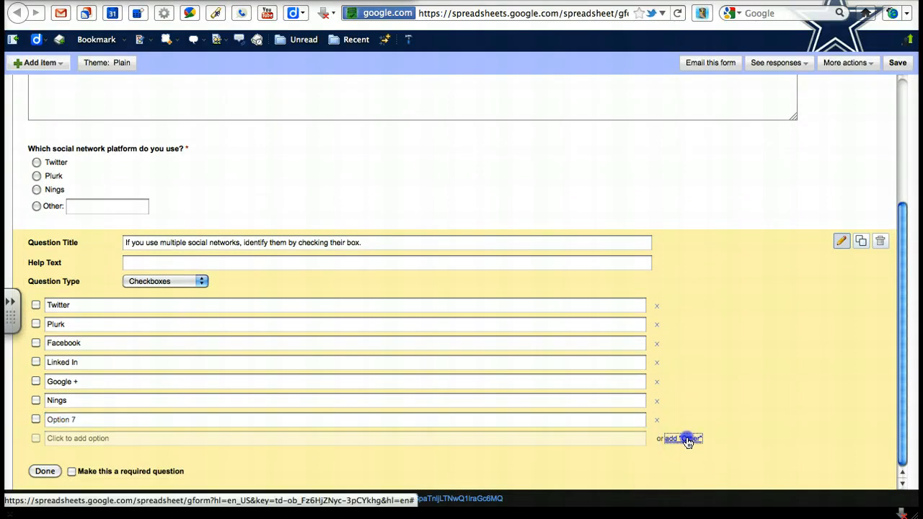
click(300, 420)
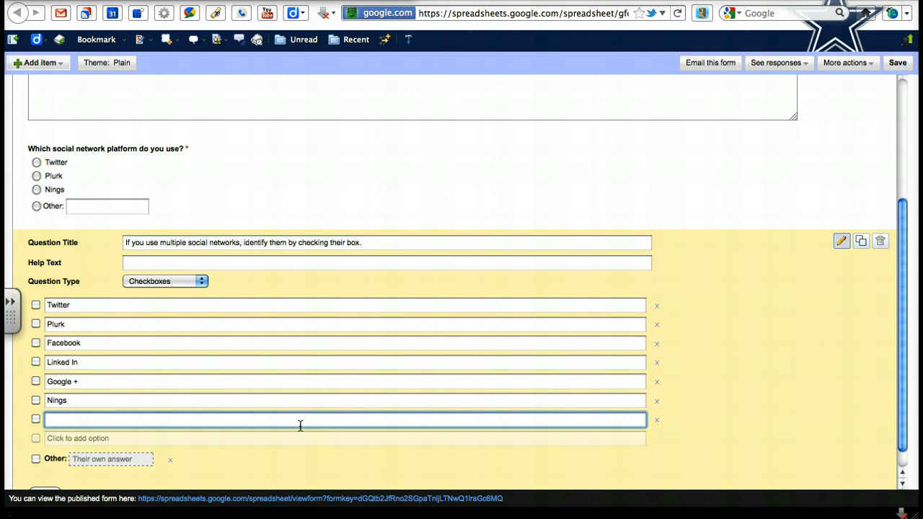
text(Edmodo)
Finish editing the multiple social networks question without making it required.
scroll(300, 426, down, 1)
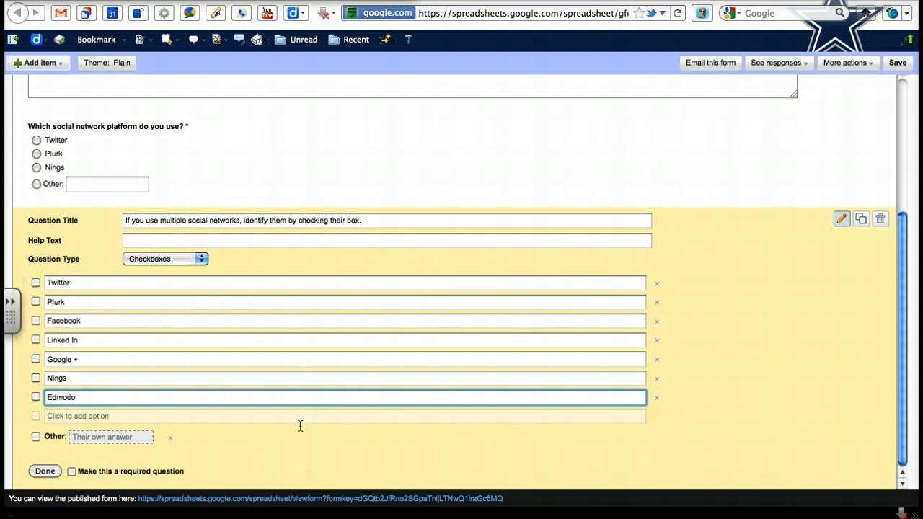
click(72, 471)
click(72, 472)
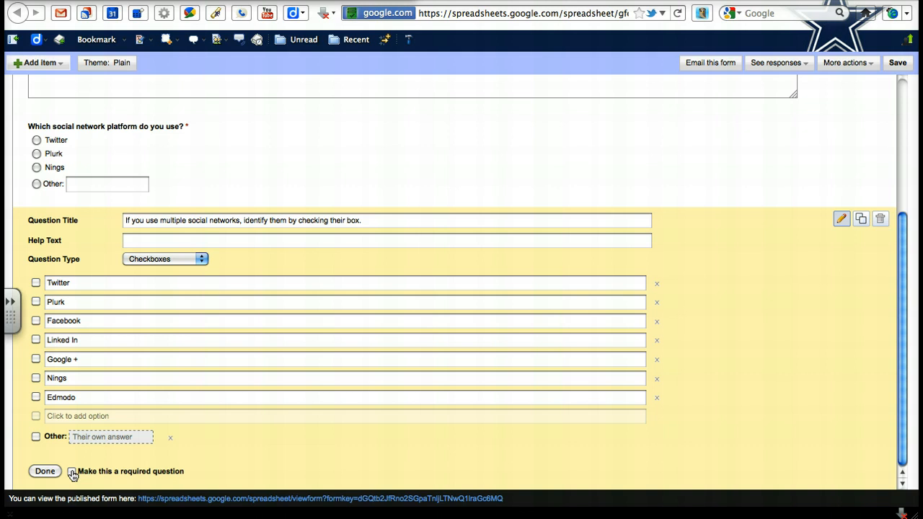
click(128, 241)
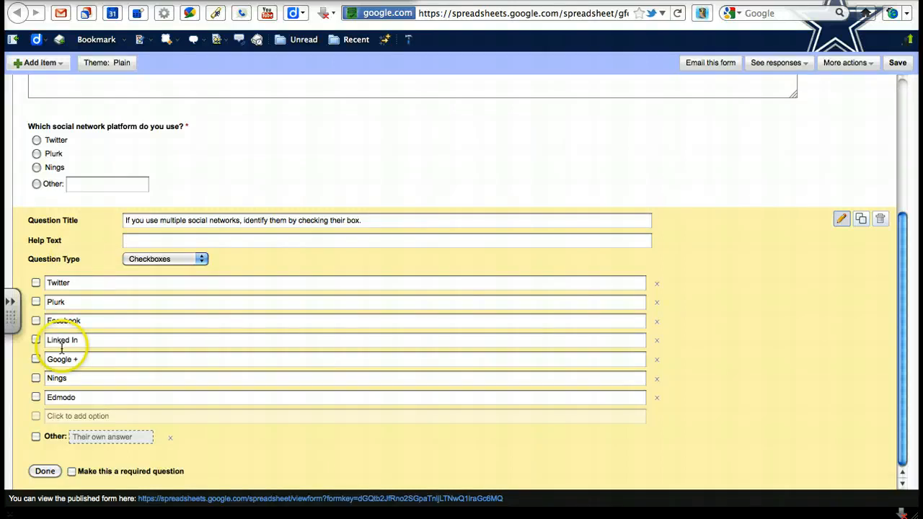
click(44, 472)
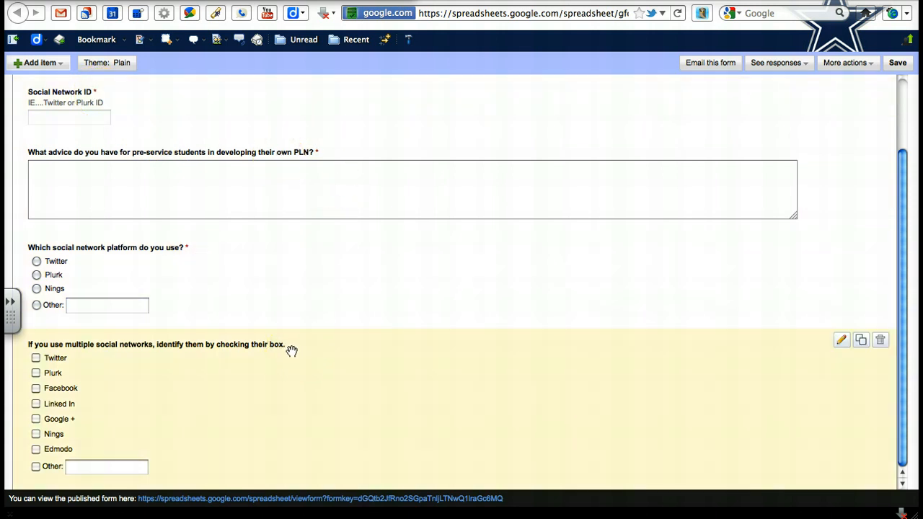
Add a choose-from-a-list question titled "What grade level are you currently teaching?".
click(36, 63)
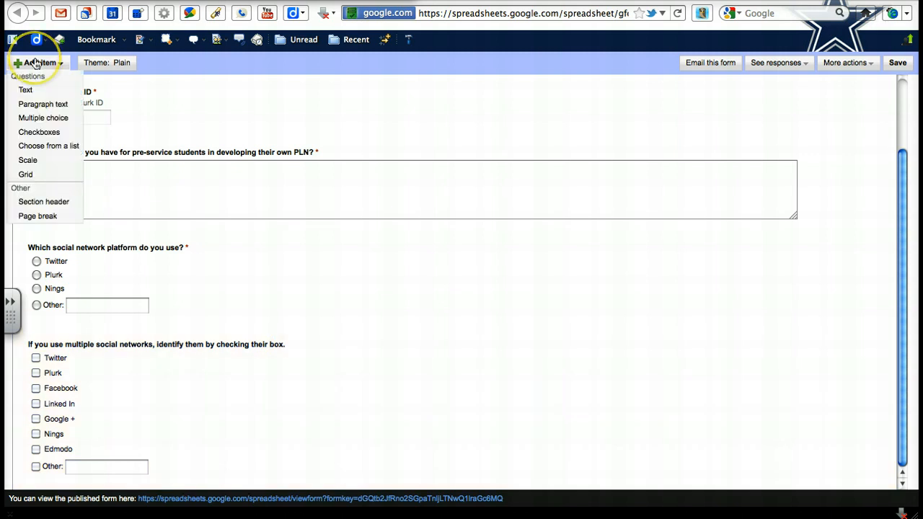
click(33, 145)
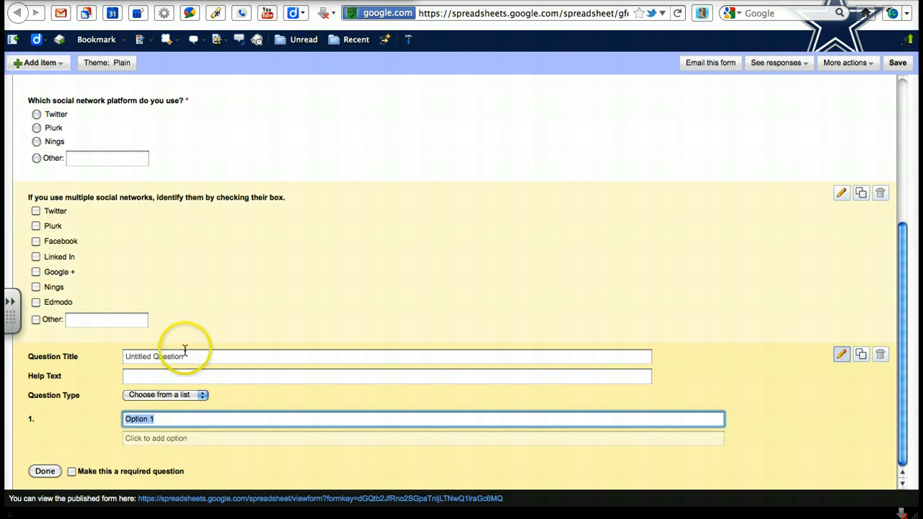
click(186, 359)
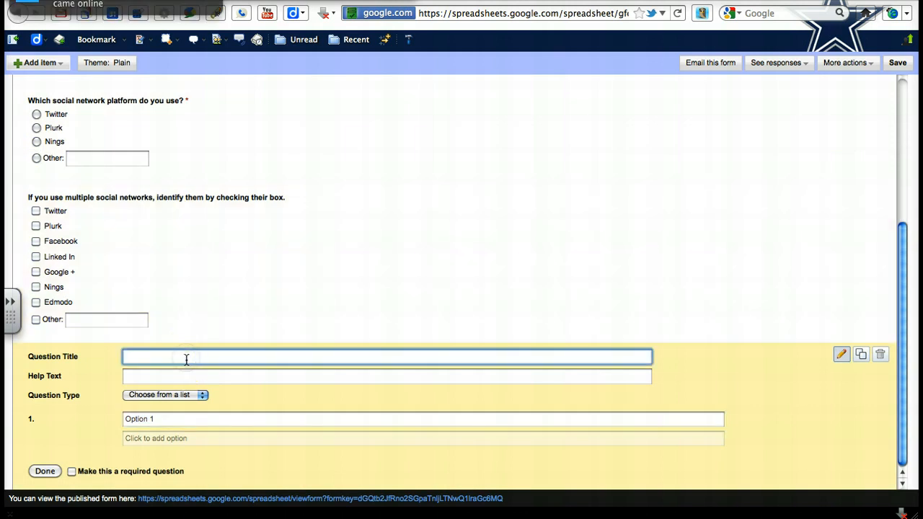
text(What grade)
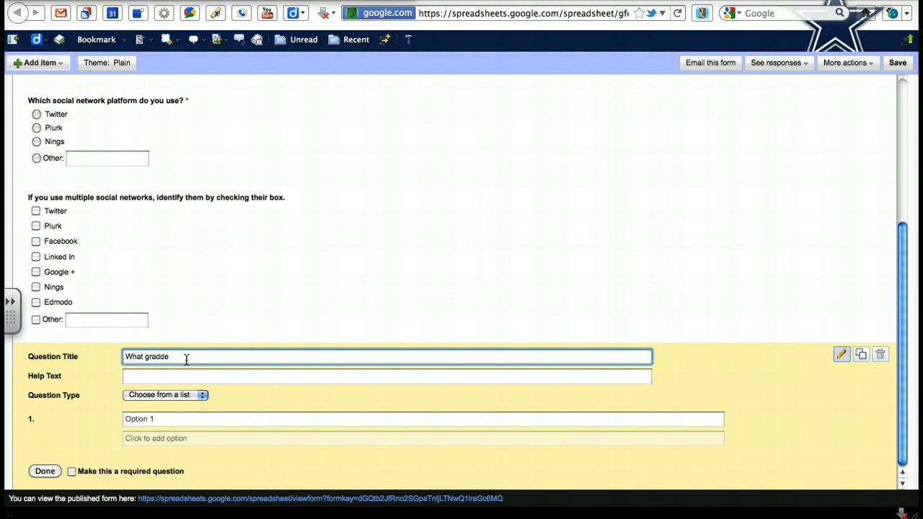
key(BackSpace)
text(e level o)
text(re you )
text(teaching)
key(BackSpace)
key(BackSpace)
key(BackSpace)
key(BackSpace)
key(BackSpace)
key(BackSpace)
key(BackSpace)
key(BackSpace)
text(currently teaching?)
Enter "Lower Elementary (PreK--3)" and "Upper Elementary (4-6)" as the first two options of the grade level question.
click(213, 420)
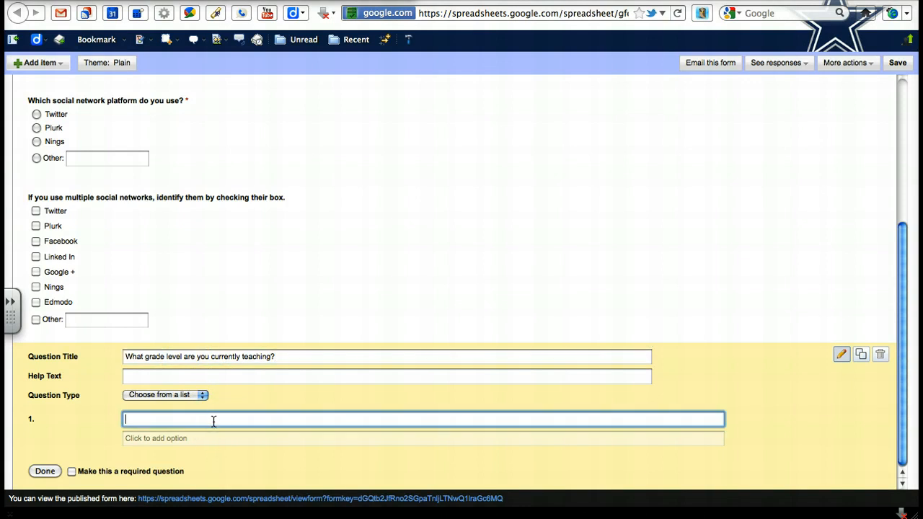
text(Lower Elementary (PreK-)
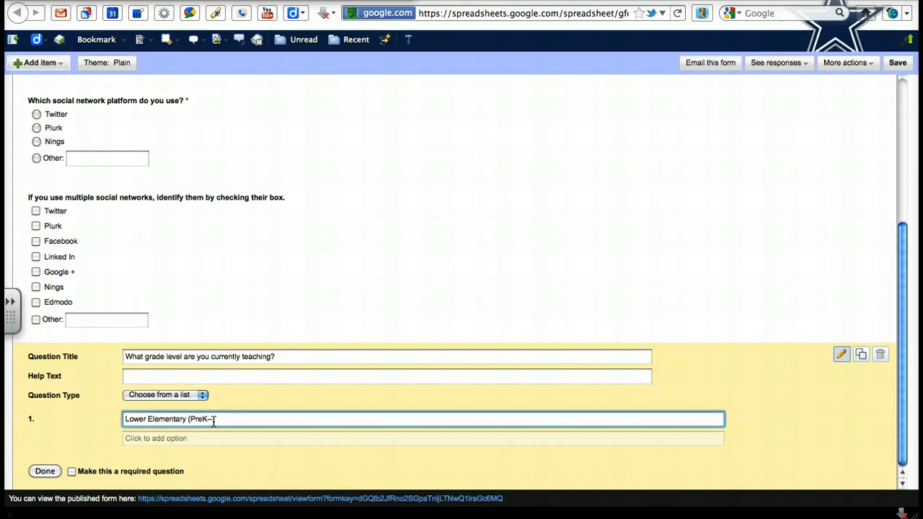
text(3))
key(Return)
text(Uppoer)
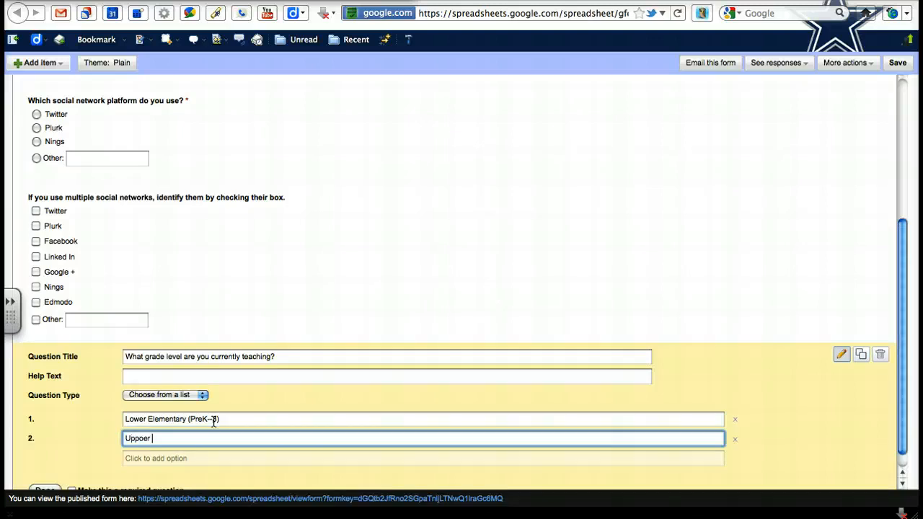
key(BackSpace)
key(BackSpace)
key(BackSpace)
text(er Elementary ()
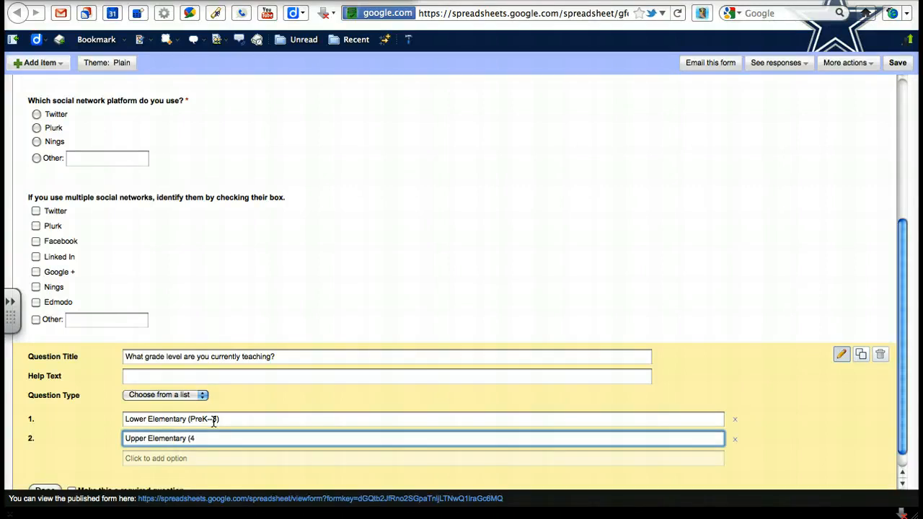
text(4-6))
key(Return)
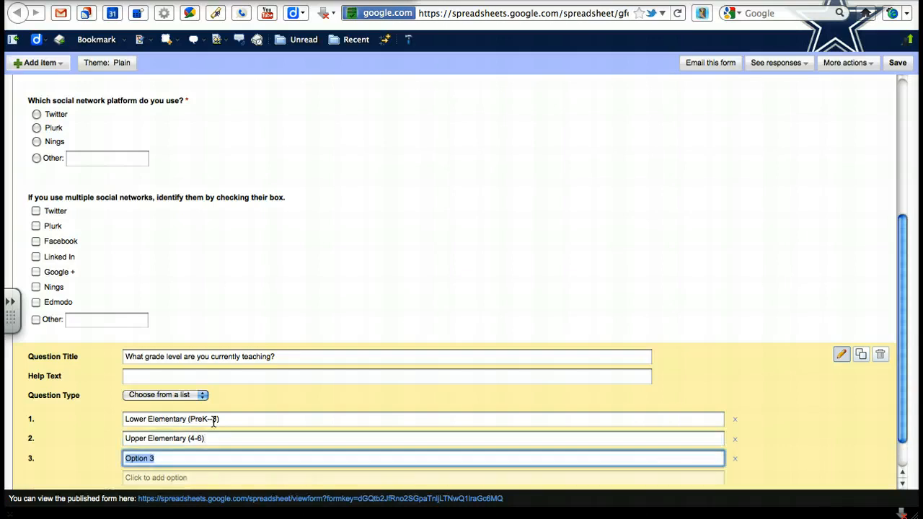
Enter "Junior High/Middle School (7-8)" as the third option of the grade level question and start a fourth option.
text(Juni)
key(BackSpace)
key(BackSpace)
text(nior Hih)
key(BackSpace)
text(ght)
text(/Middle )
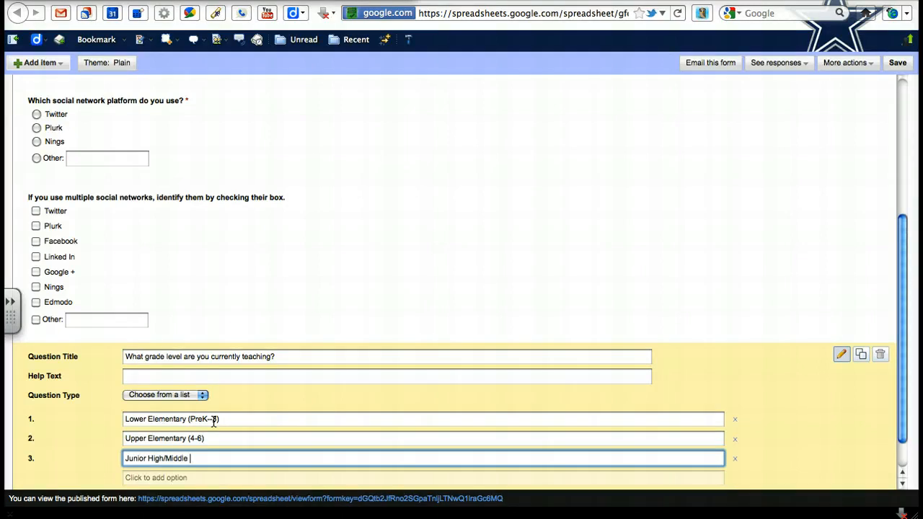
text(School (7-8))
scroll(214, 422, down, 1)
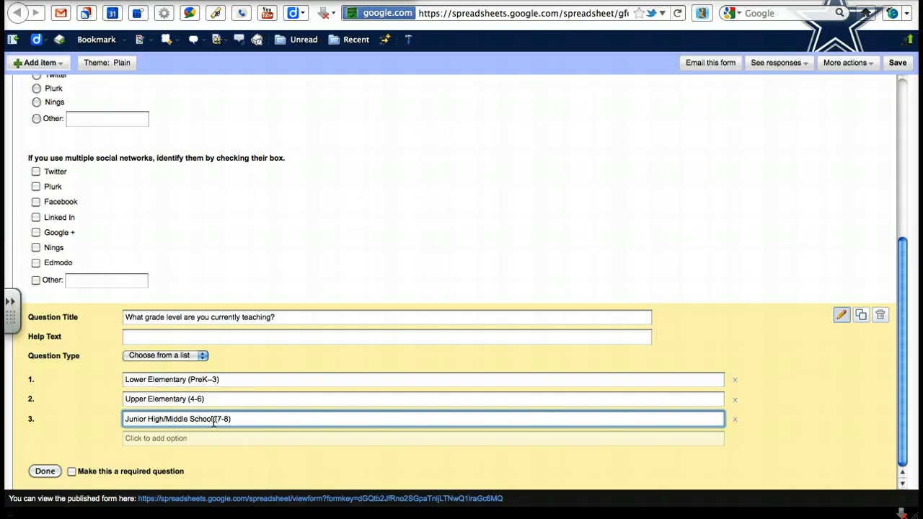
key(Return)
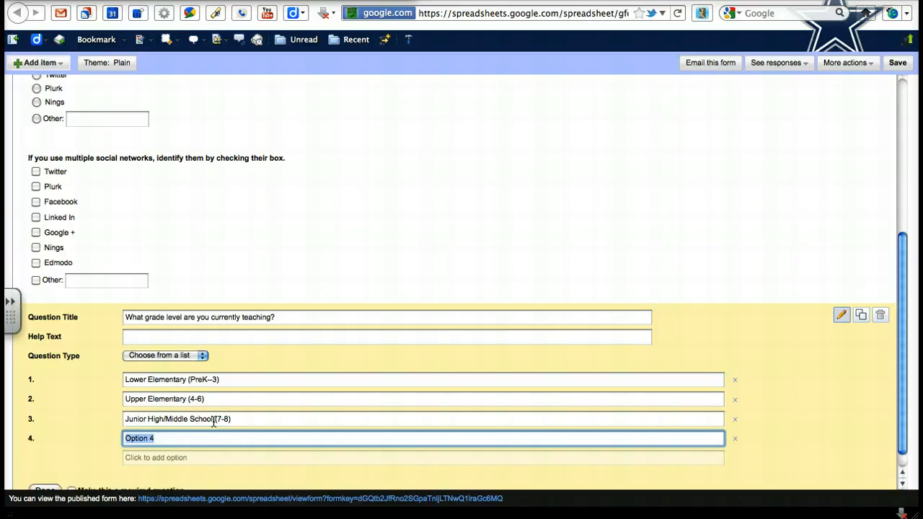
Enter "Secondary (9-12)" and "Post Secondary (undergrad or graduate courses)" as the fourth and fifth options of the grade level question.
text(Secondary (9-12))
key(Return)
text(Post )
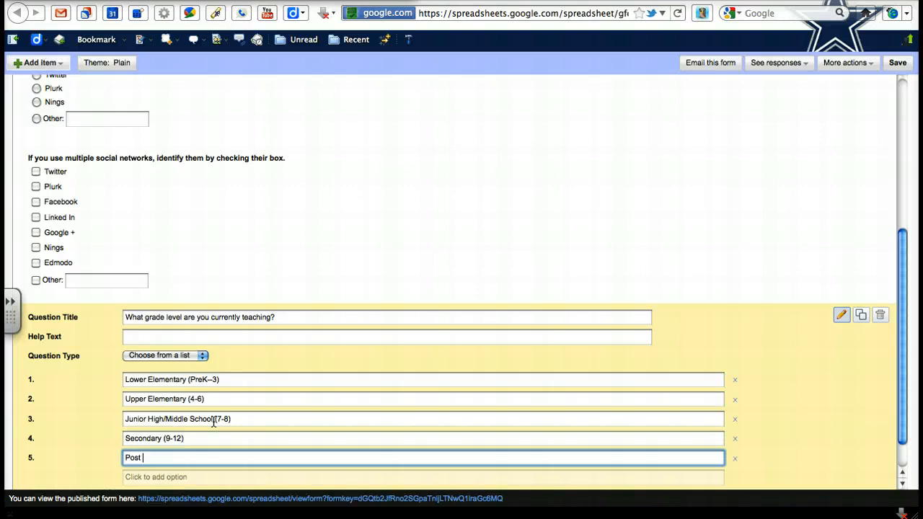
text(Secondary (undergrad or)
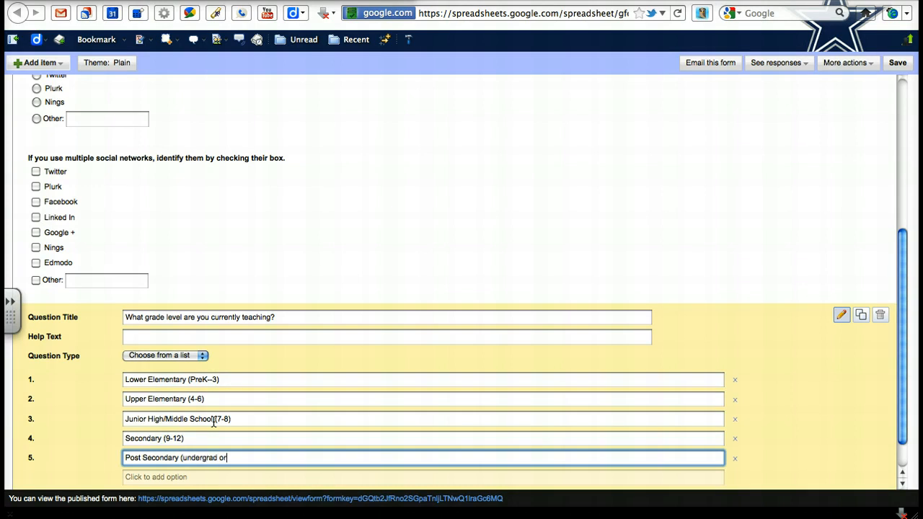
text( graduate courses))
Make the grade level question required, finish editing it and check its list of choices.
scroll(212, 437, down, 2)
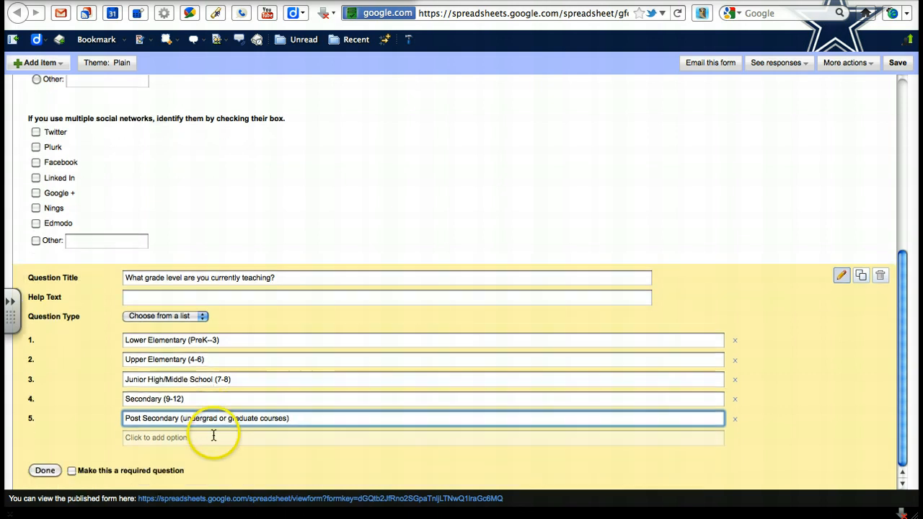
click(72, 471)
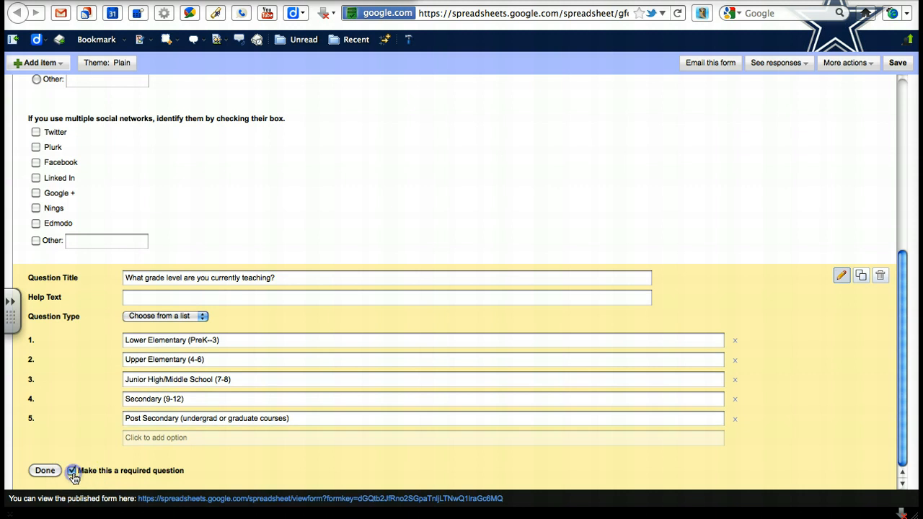
click(53, 471)
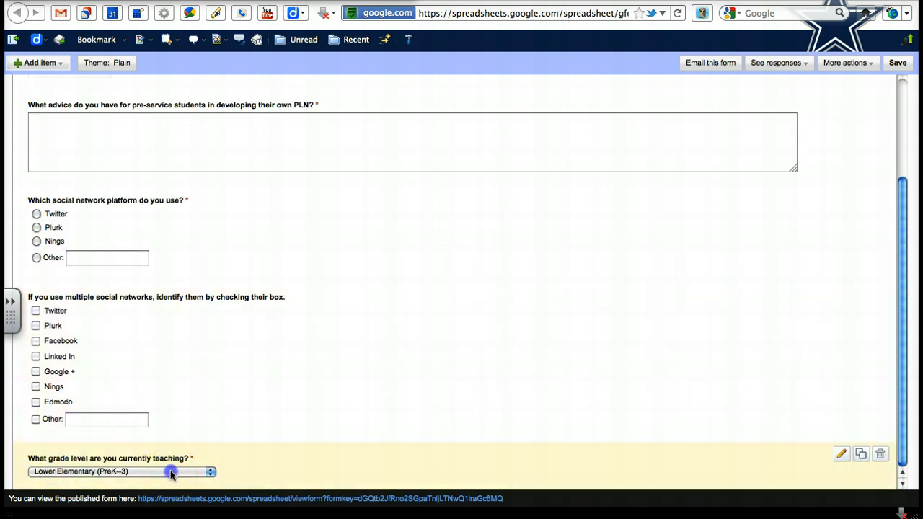
click(171, 473)
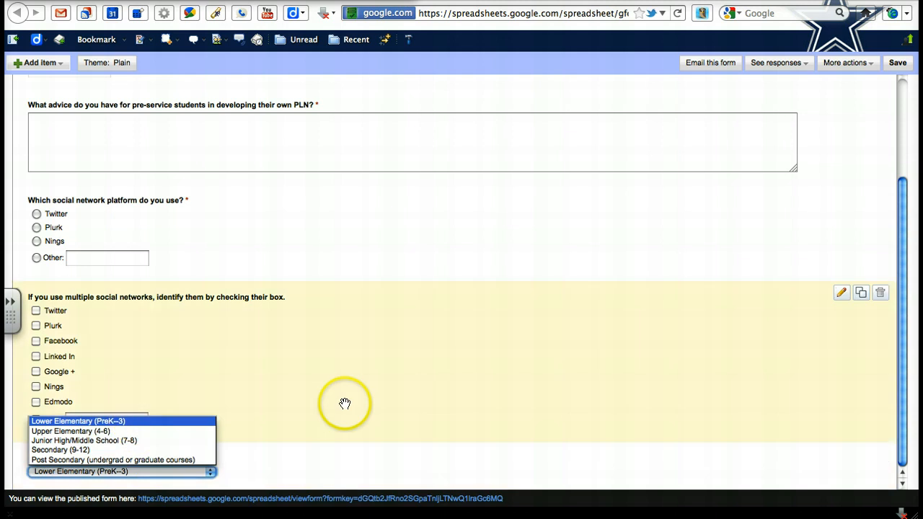
click(392, 381)
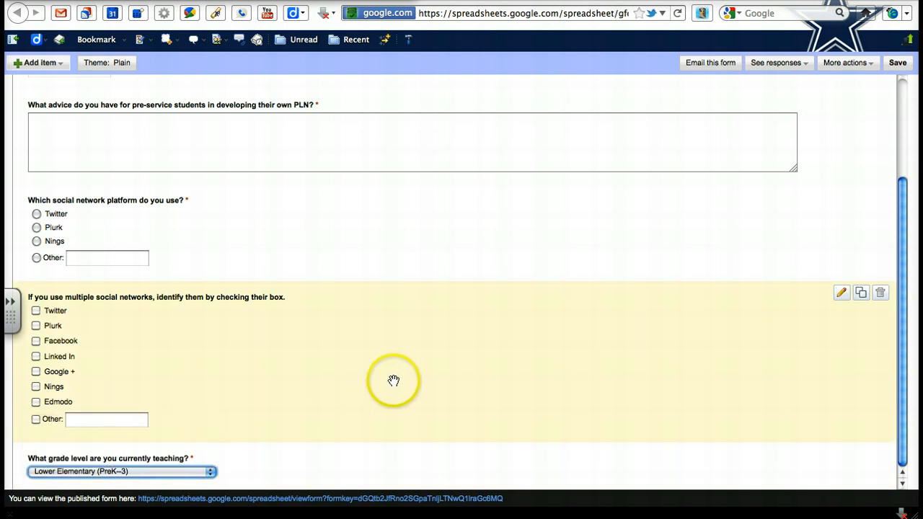
Add a scale question titled "How would you rate the importance of educators developing and using a PLN?".
click(40, 63)
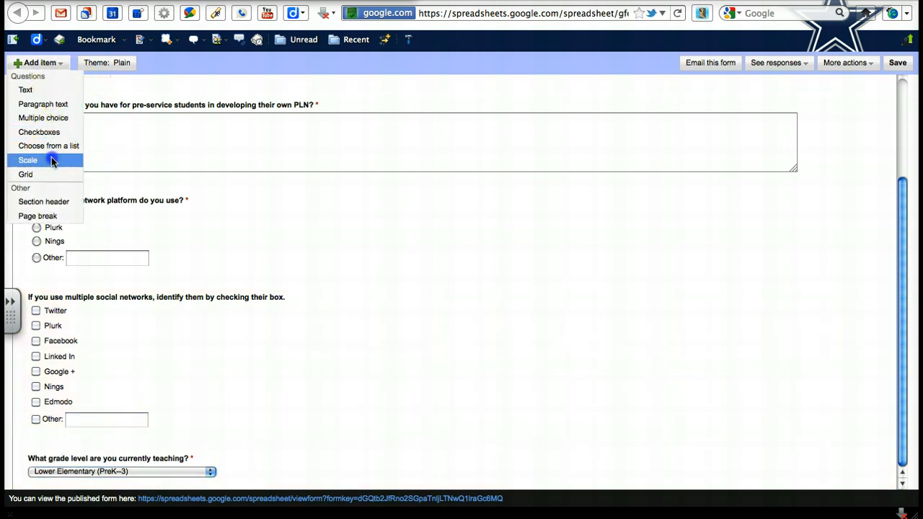
click(29, 159)
click(231, 324)
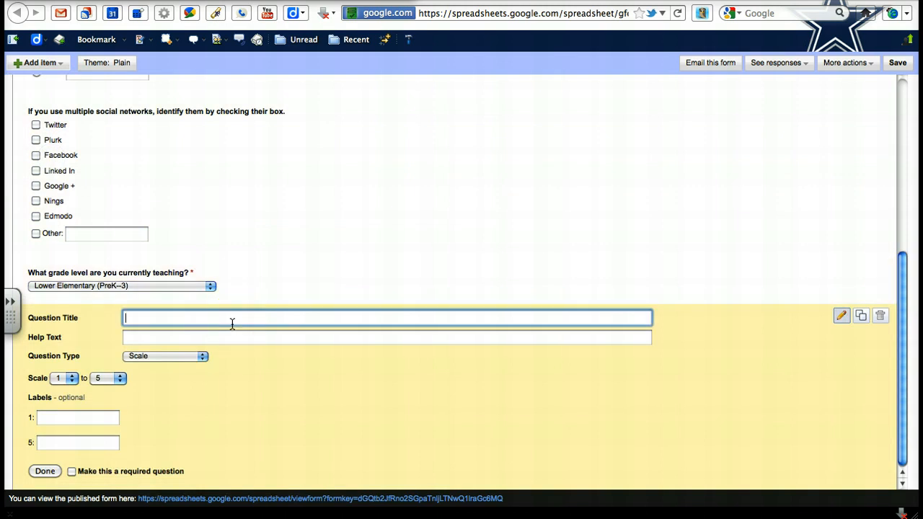
text(How would you rate the imporat)
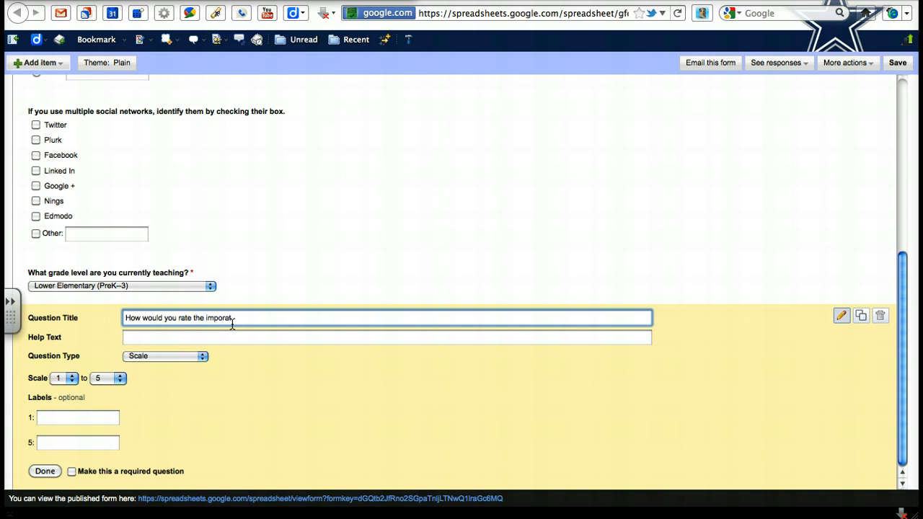
key(BackSpace)
key(BackSpace)
text(tance of educators developing and using a PLN)
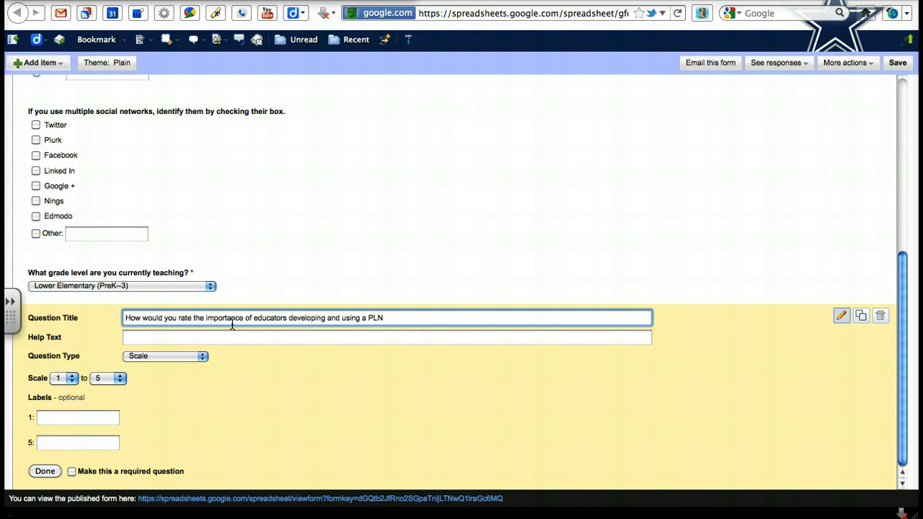
text(?)
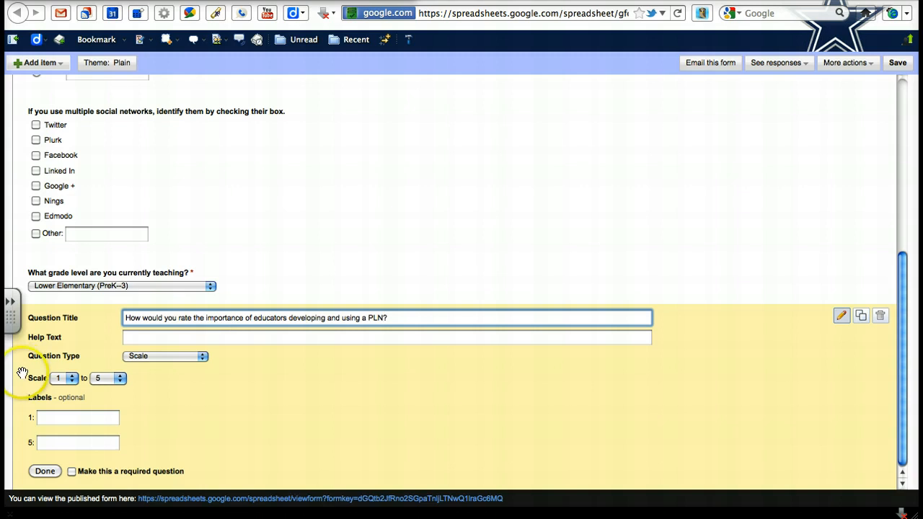
Label scale value 1 "Not Needed" and 5 "Major Role in my own learning", and finish the question as required.
click(66, 419)
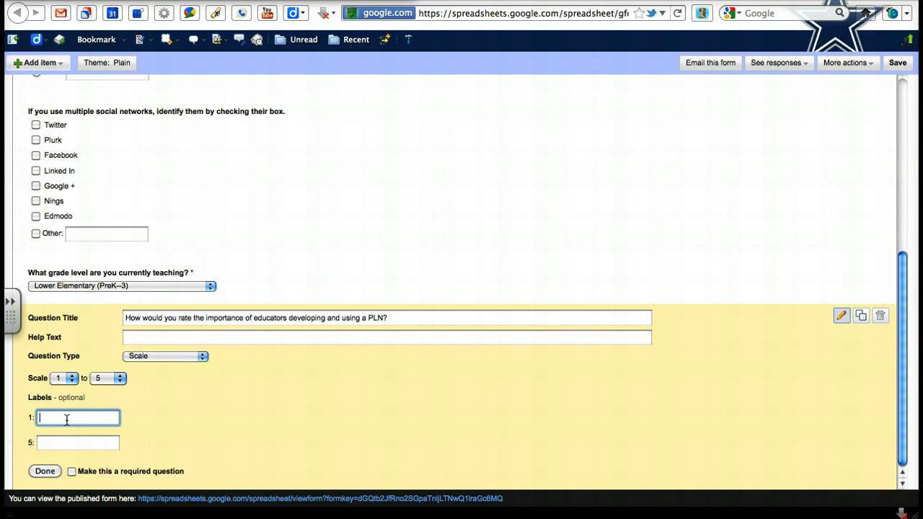
text(Not Needed)
key(Tab)
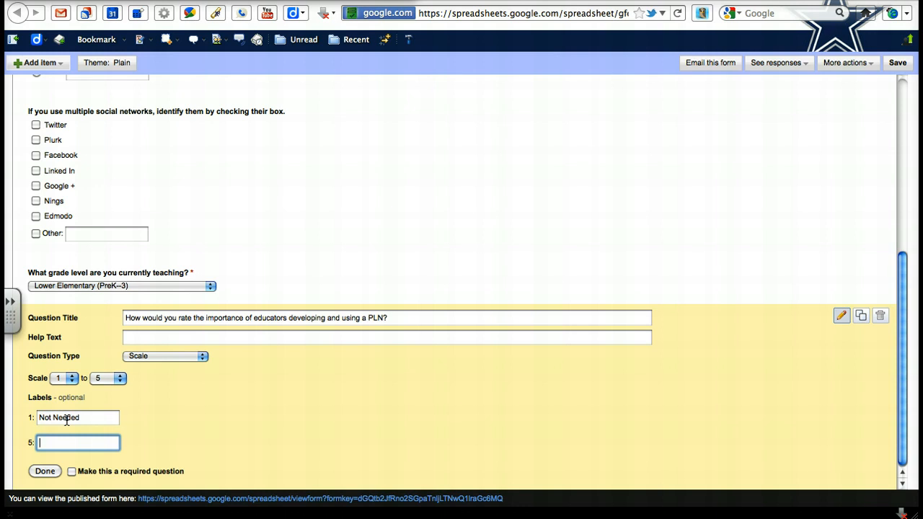
text(Major Roll)
key(BackSpace)
key(BackSpace)
key(BackSpace)
text(e in my own la)
text(arning)
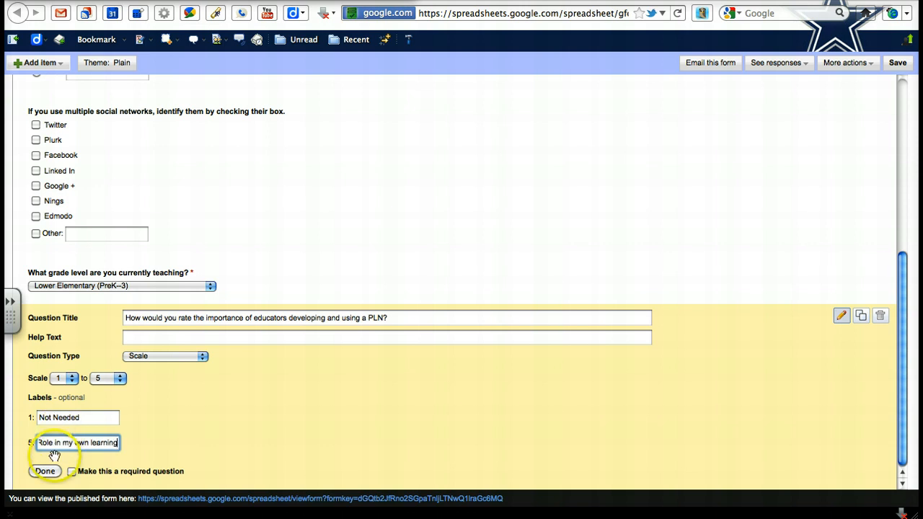
click(73, 472)
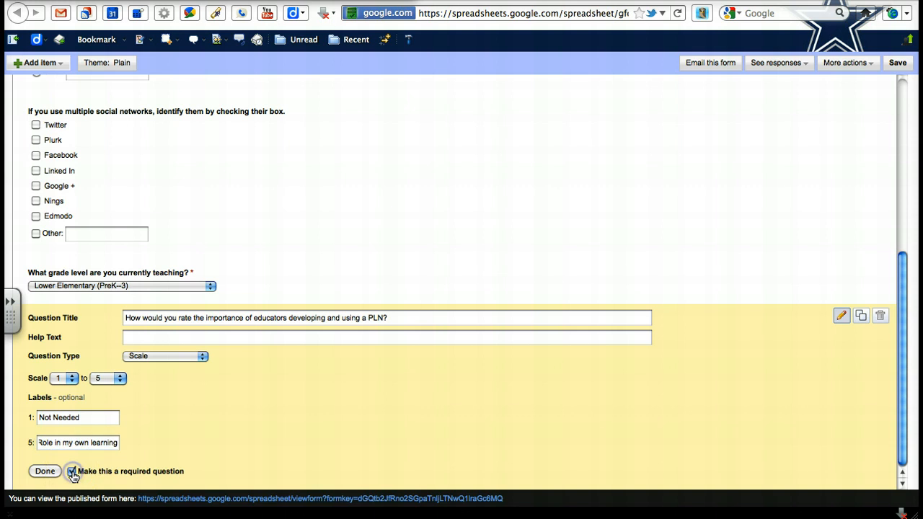
click(53, 471)
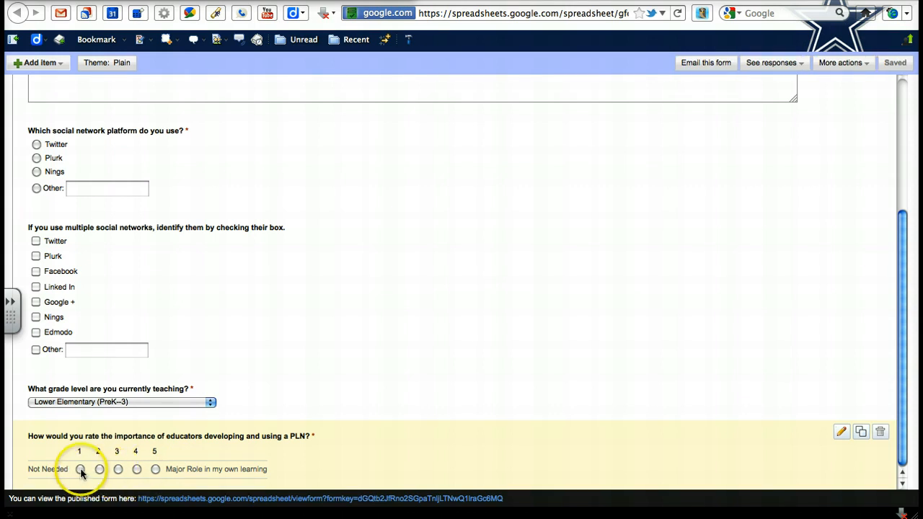
scroll(373, 267, up, 5)
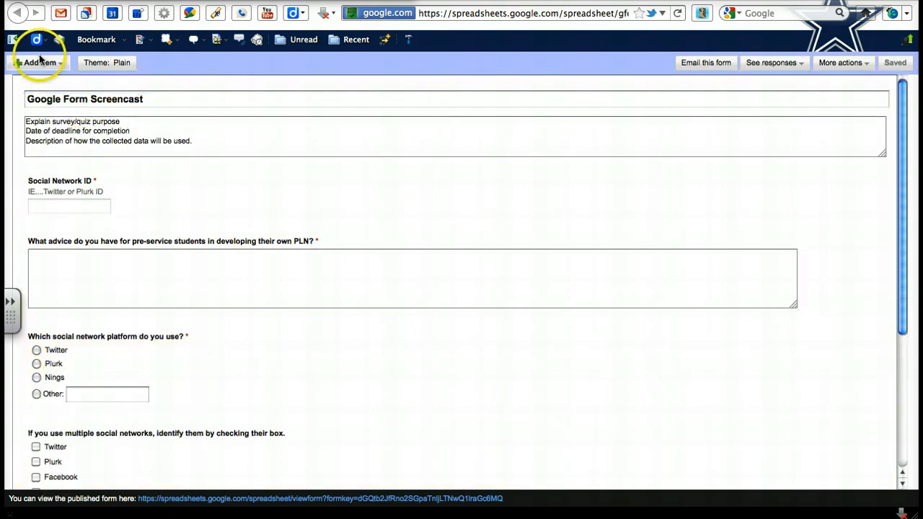
click(39, 64)
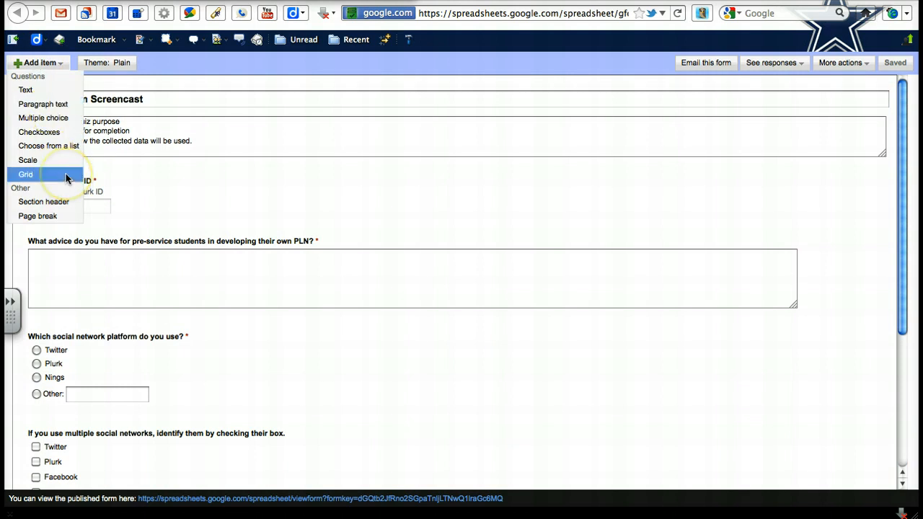
click(26, 175)
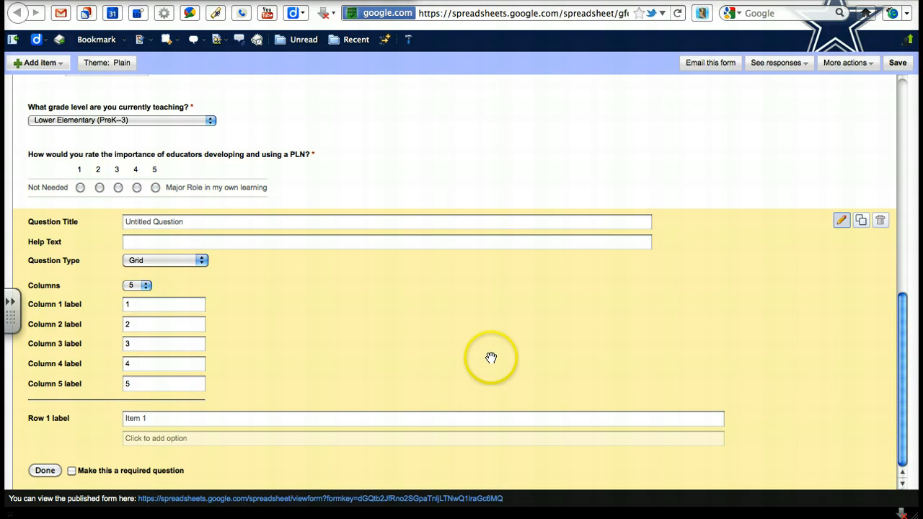
click(881, 224)
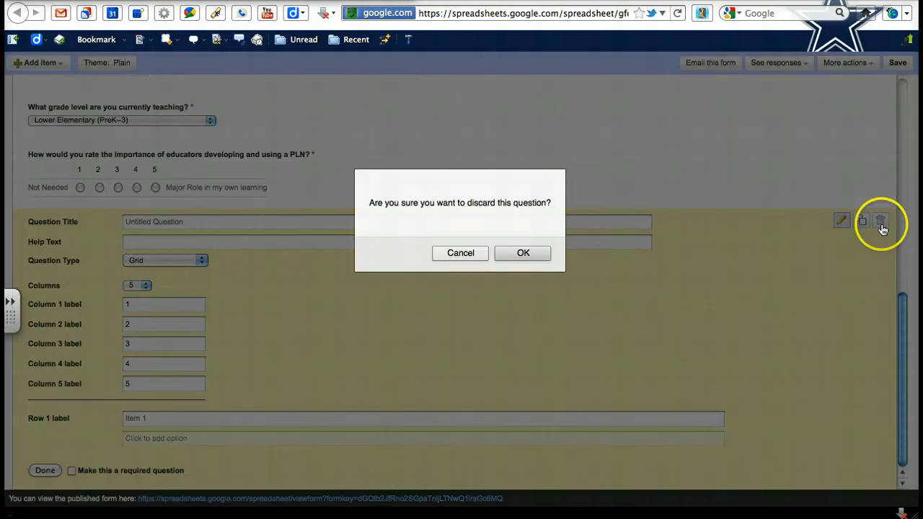
click(525, 252)
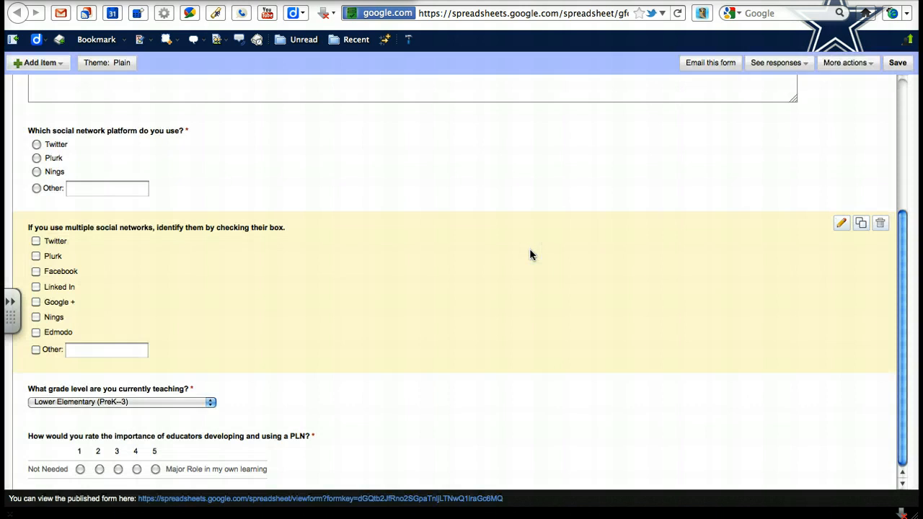
Move the pre-service students advice question to between the grade level question and the PLN importance scale question.
scroll(530, 255, up, 5)
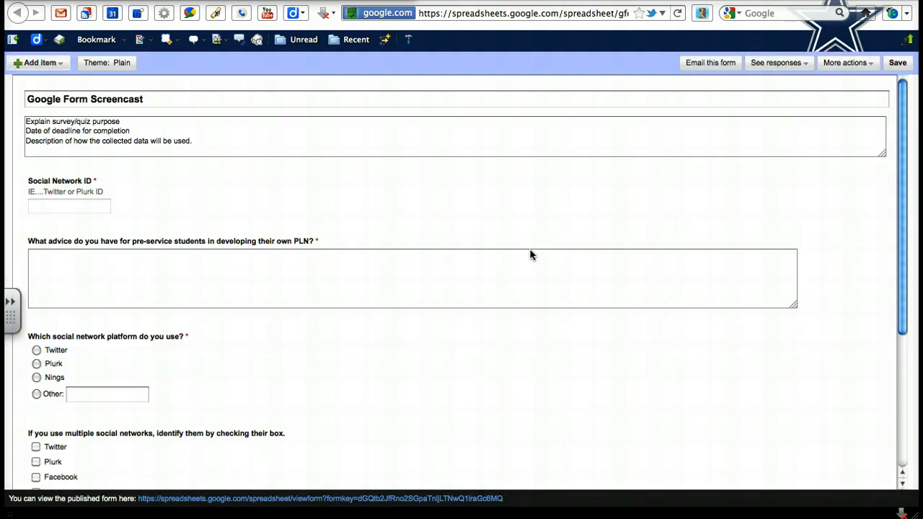
scroll(530, 254, down, 3)
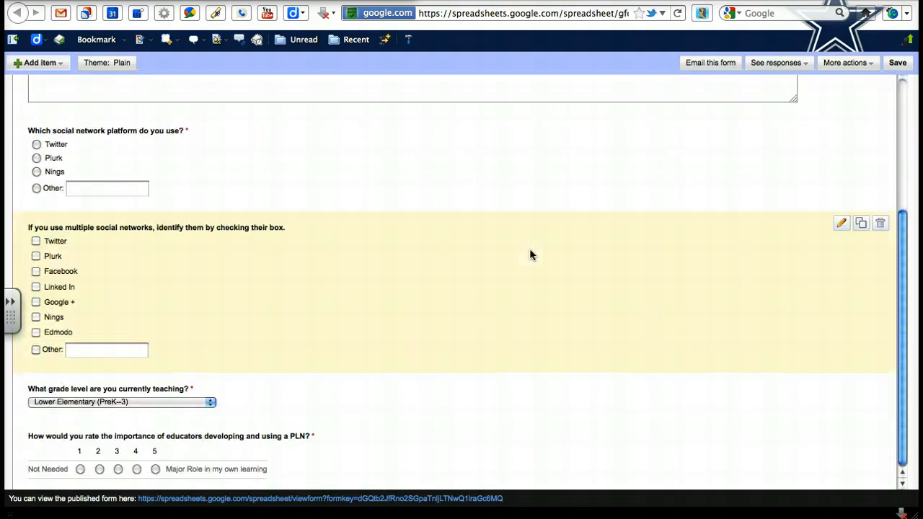
scroll(530, 255, up, 3)
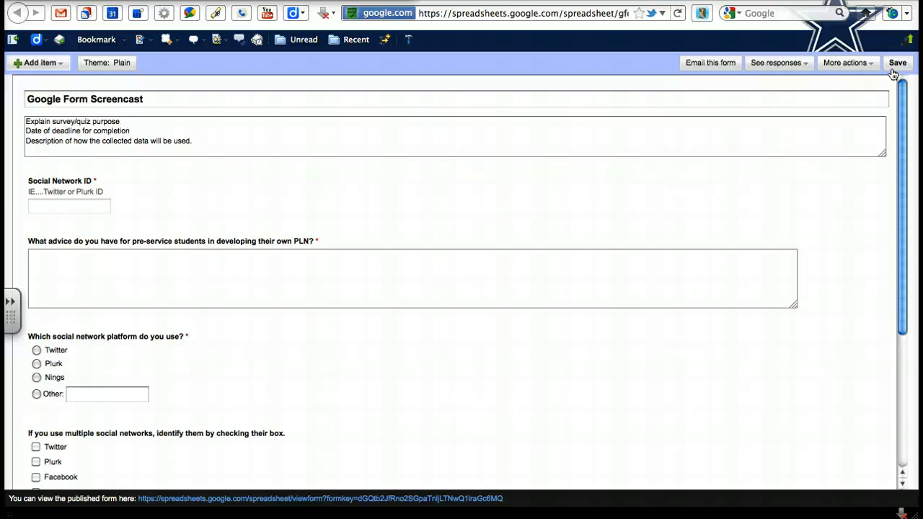
mouse_move(399, 315)
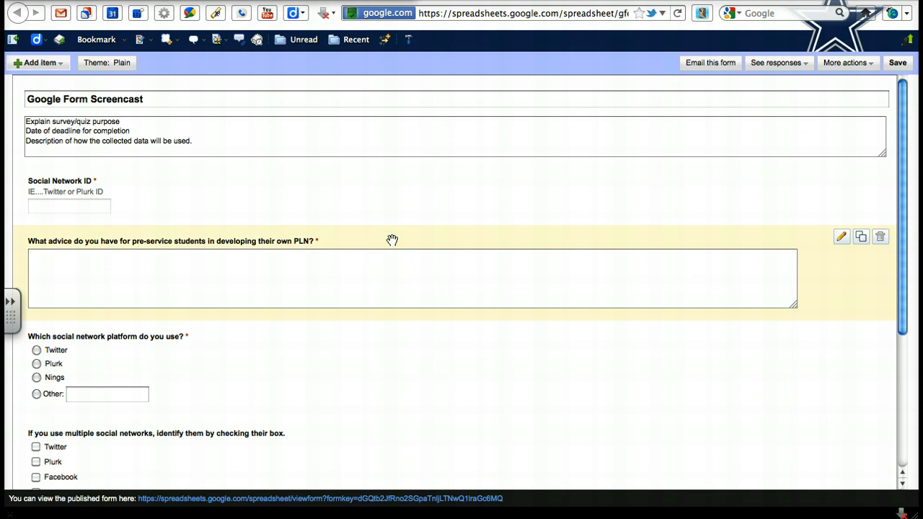
drag(392, 240, 426, 496)
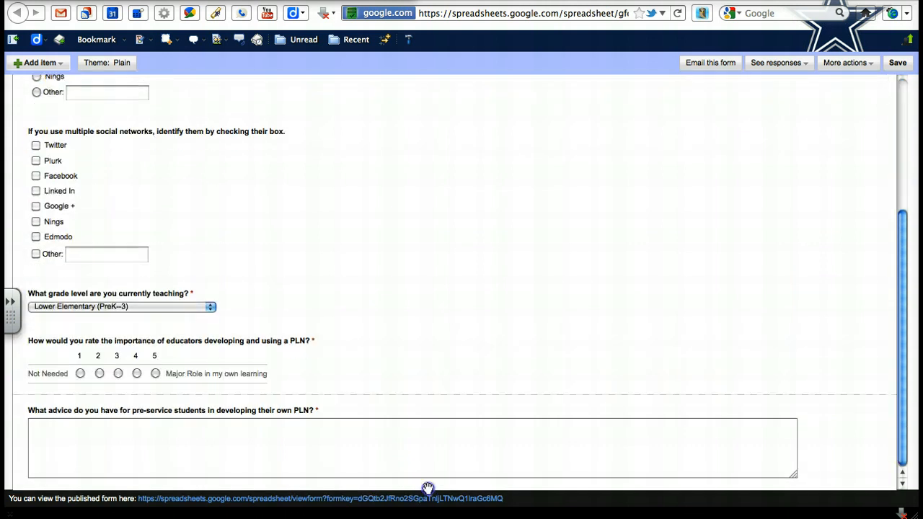
drag(425, 420, 473, 392)
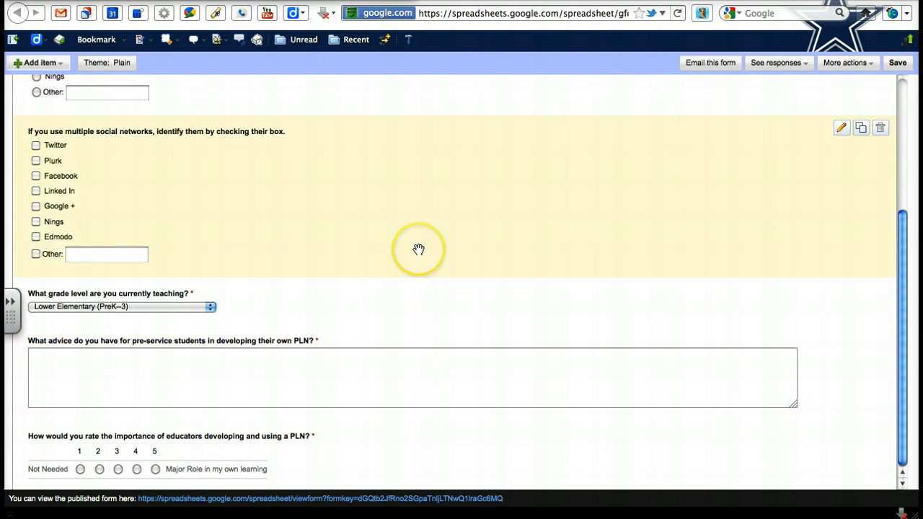
Move the pre-service students advice question below the PLN importance scale question, at the end of the form.
scroll(418, 250, up, 1)
scroll(419, 250, up, 3)
scroll(418, 249, down, 3)
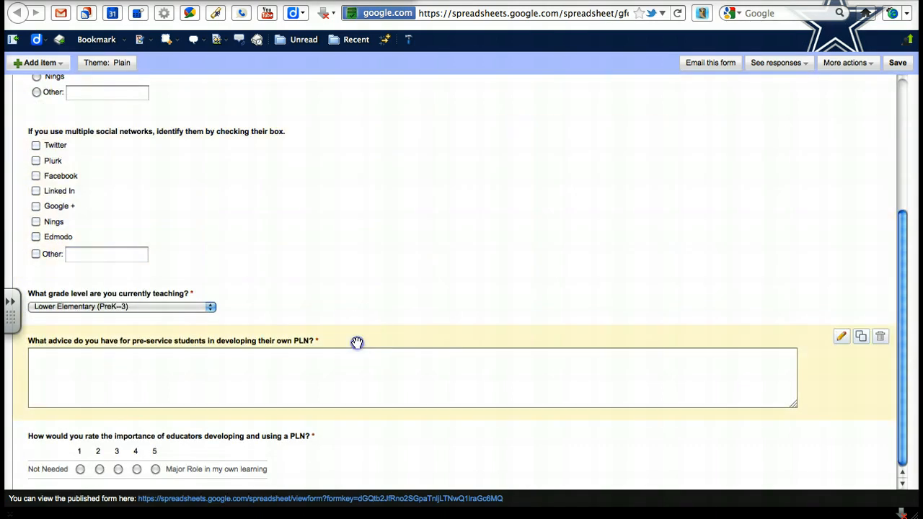
mouse_move(357, 343)
mouse_down()
mouse_move(351, 435)
mouse_move(354, 383)
mouse_up()
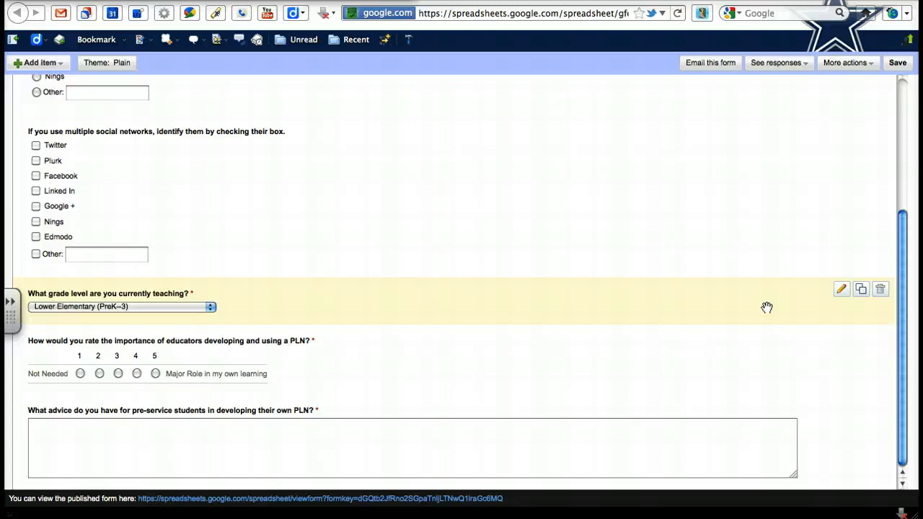
scroll(767, 308, up, 1)
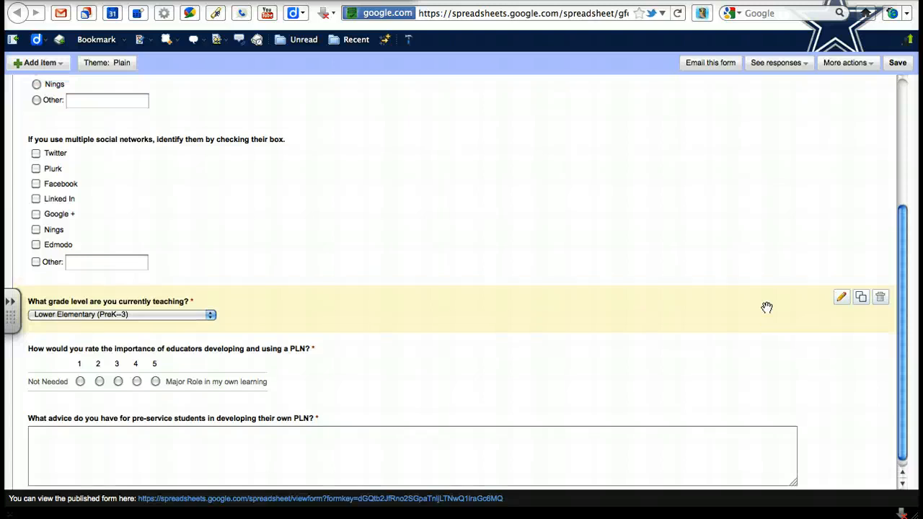
scroll(766, 307, down, 1)
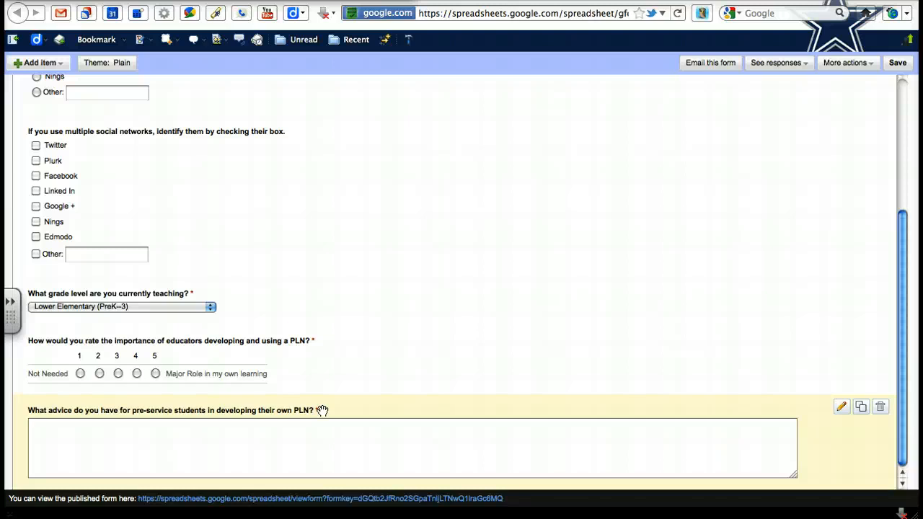
Open the gallery of themes for the form.
scroll(322, 410, up, 5)
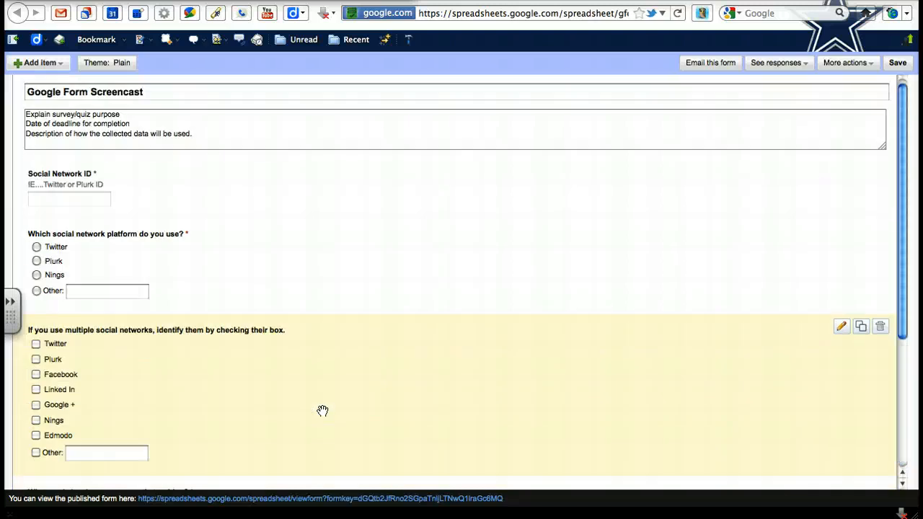
click(155, 124)
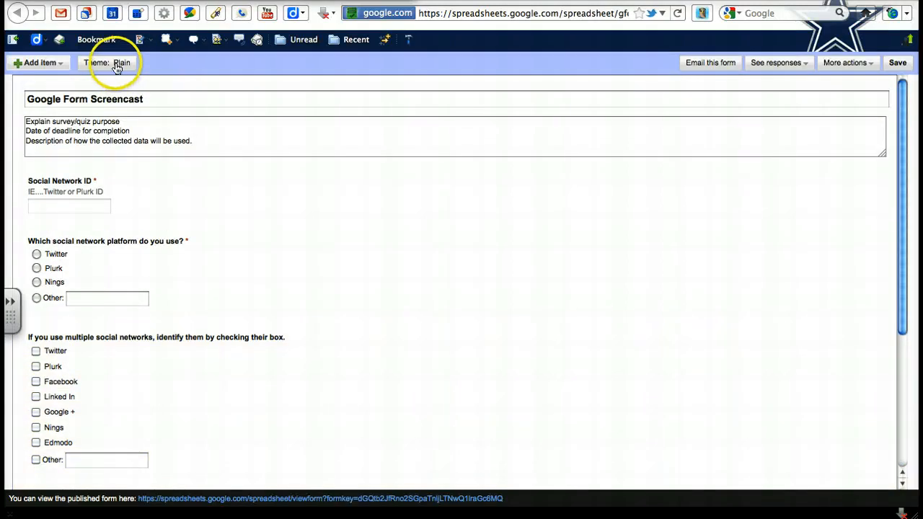
click(117, 65)
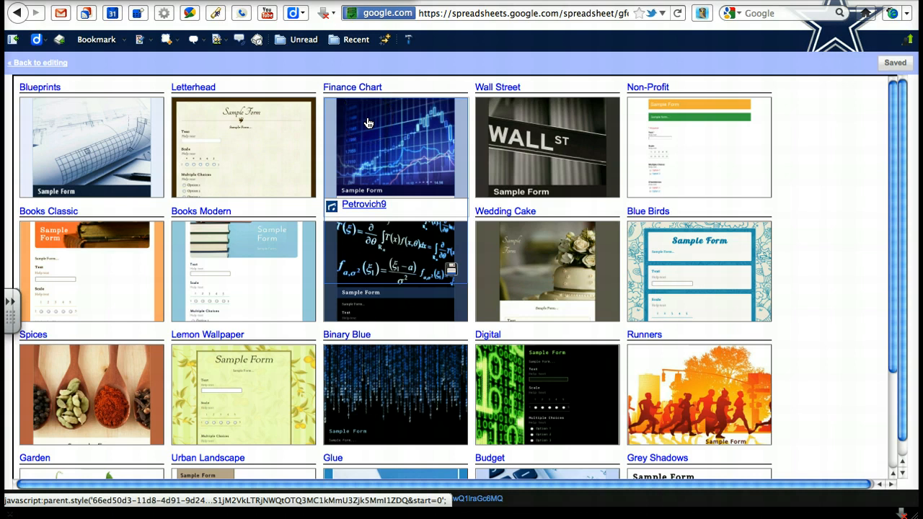
Choose the Letter theme from the second page of the theme gallery and apply it to the form.
scroll(368, 123, down, 3)
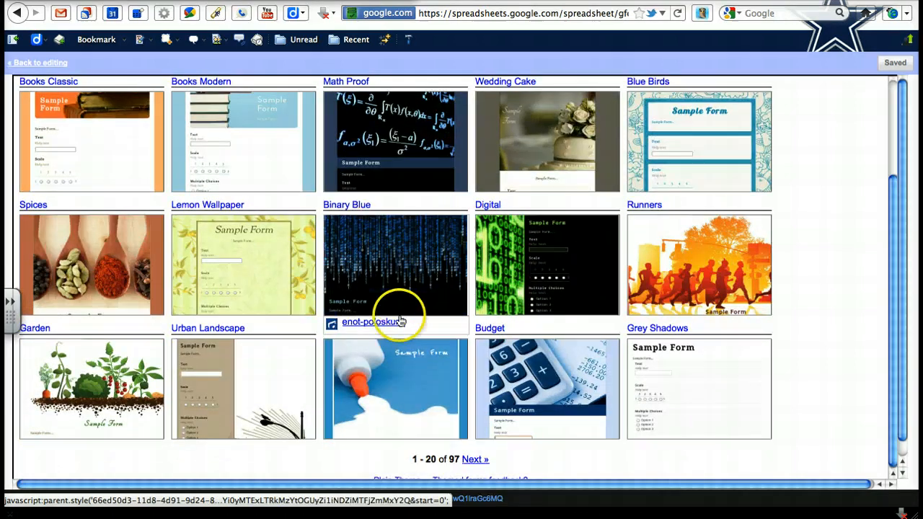
click(475, 460)
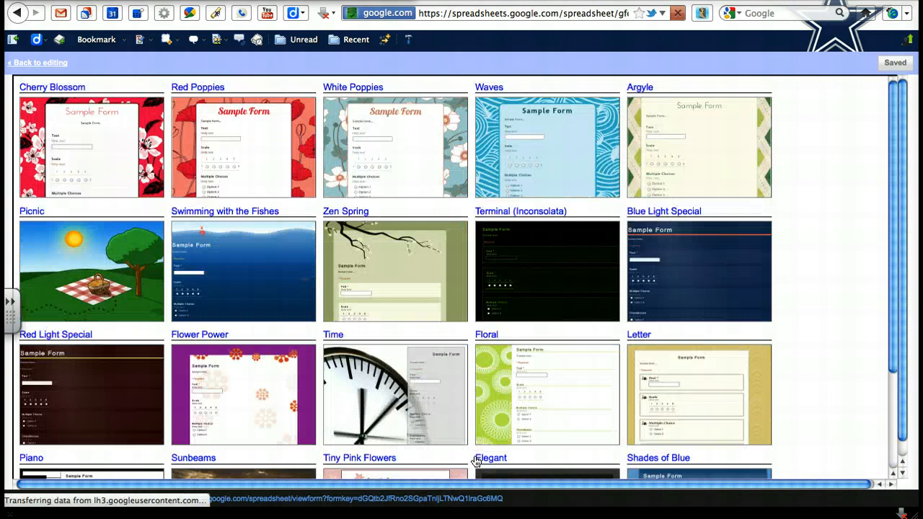
scroll(475, 462, down, 5)
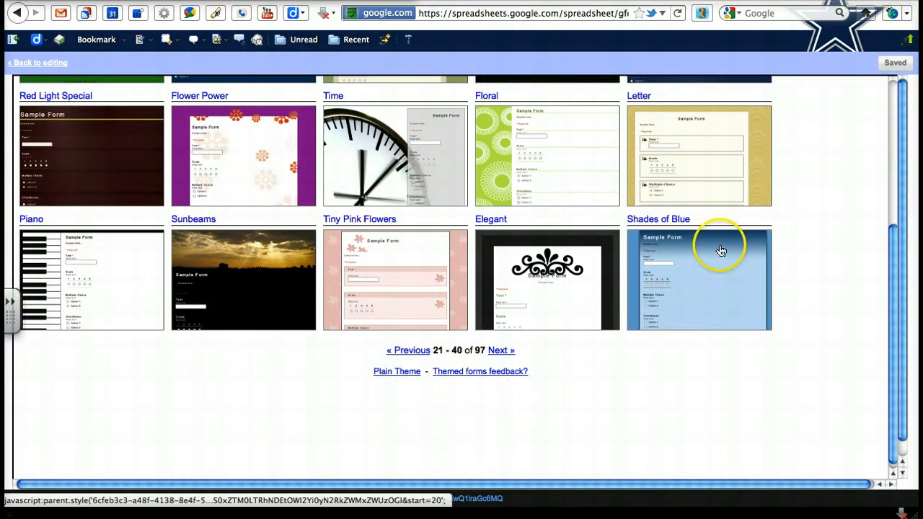
click(766, 188)
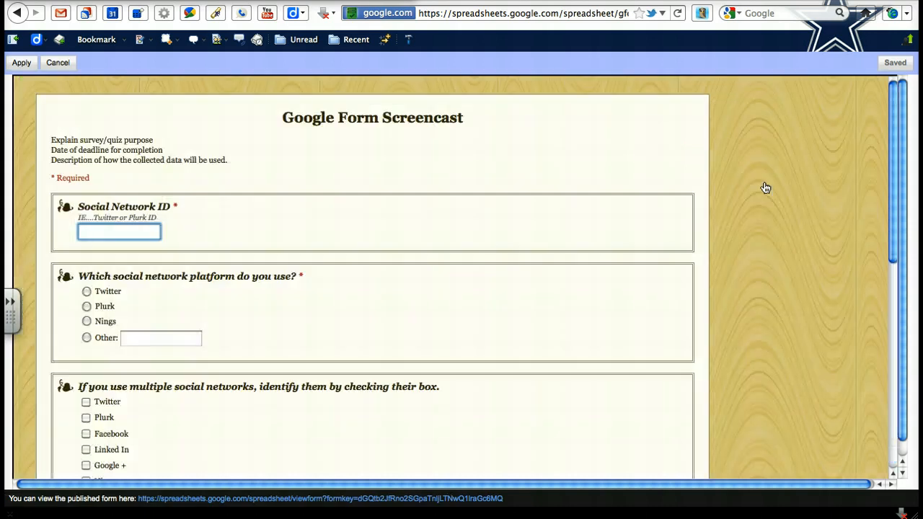
click(22, 62)
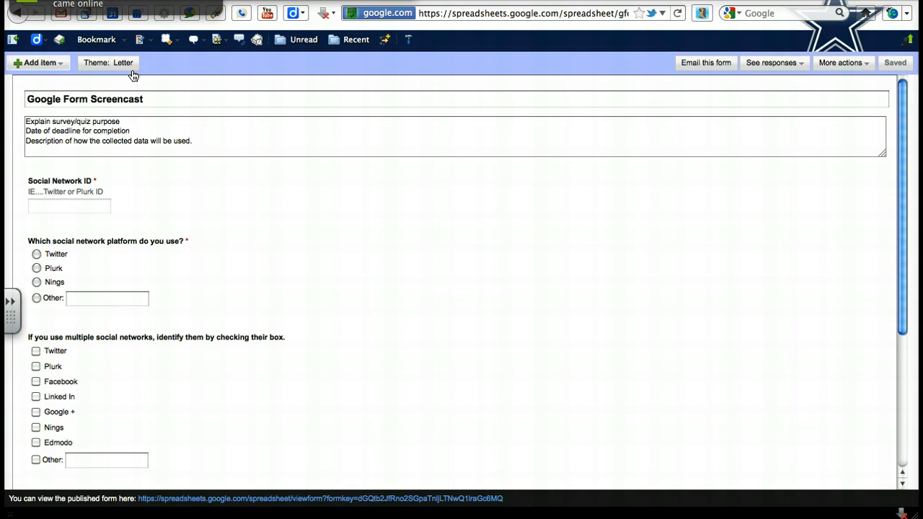
Look at the options for emailing the form and for seeing its responses, without sending or opening anything.
click(706, 63)
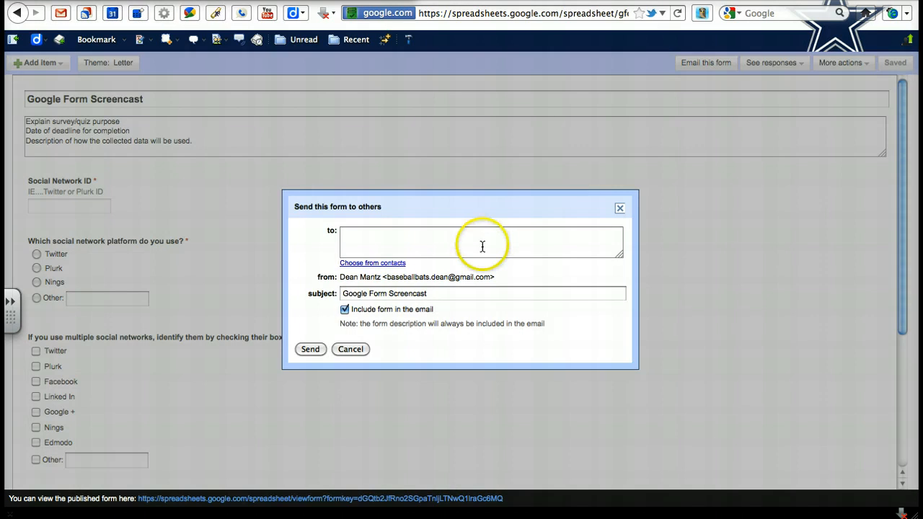
click(620, 210)
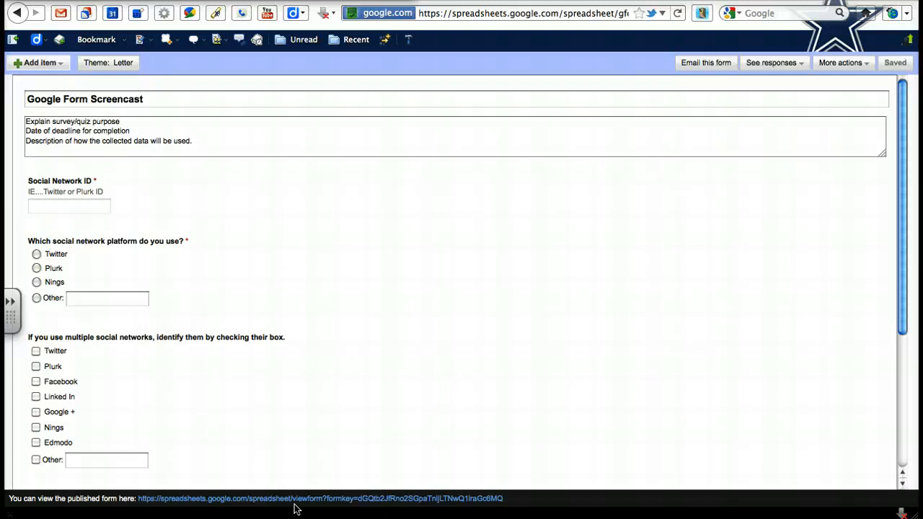
click(188, 505)
click(766, 64)
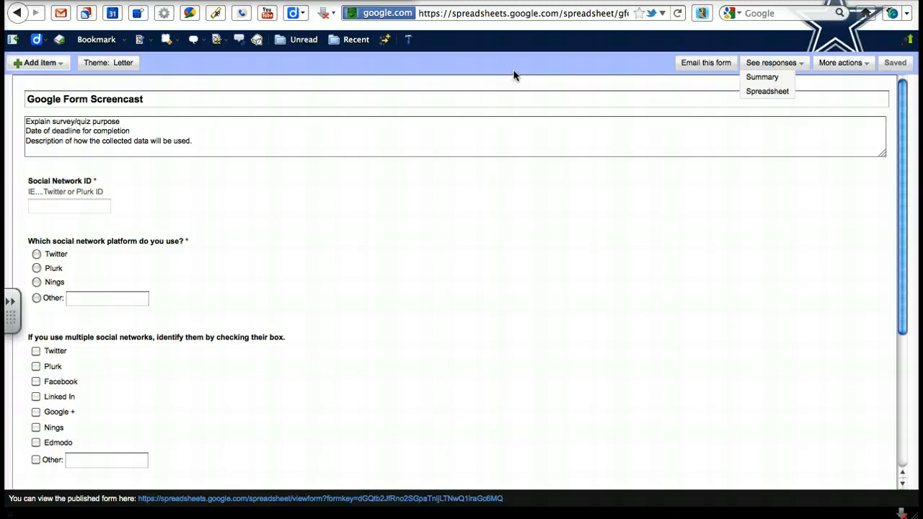
click(653, 203)
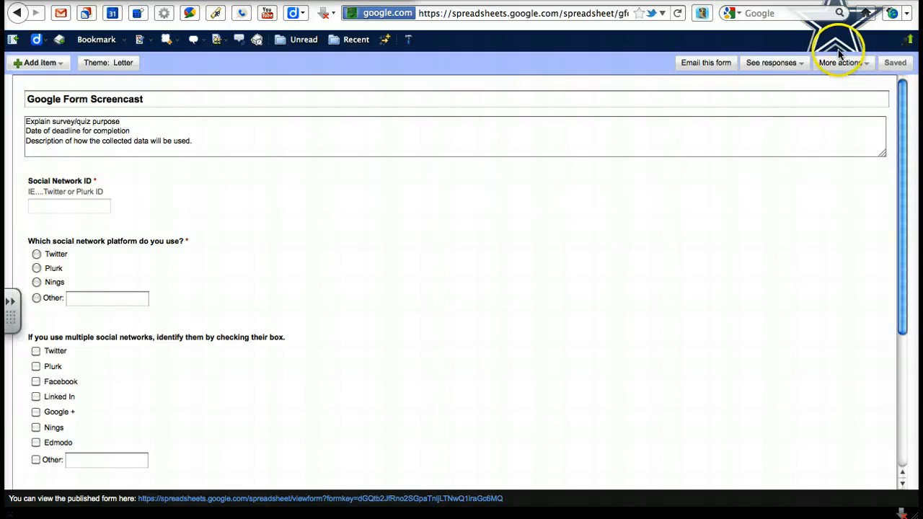
Replace the form's confirmation message with "Thank you for contributing advice and input for my pre-service students.".
click(839, 60)
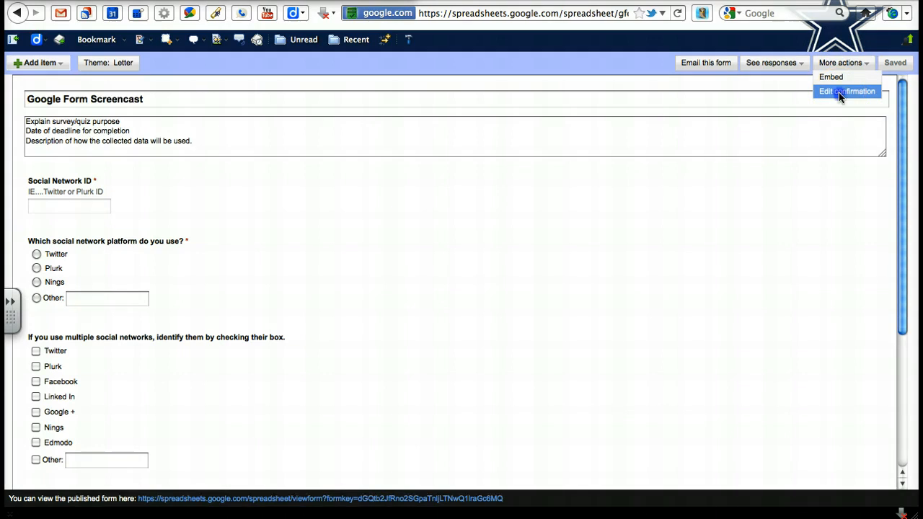
click(838, 92)
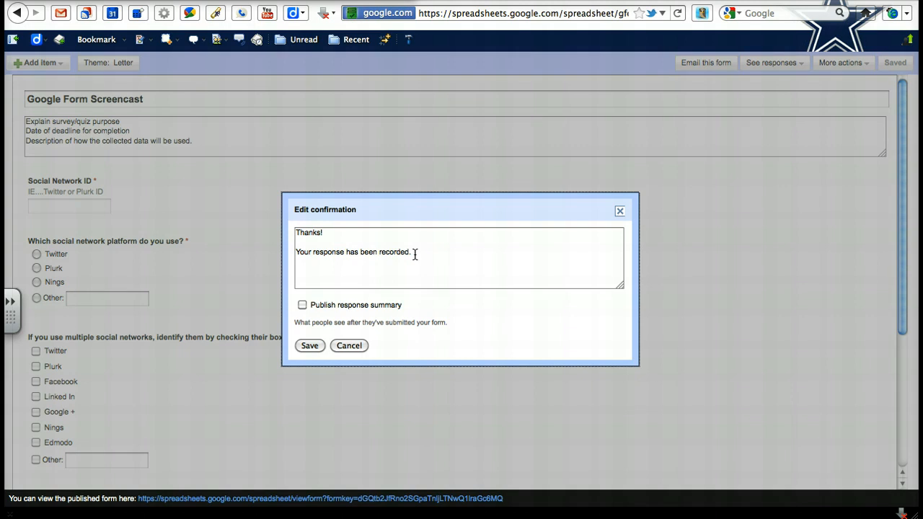
drag(415, 254, 309, 219)
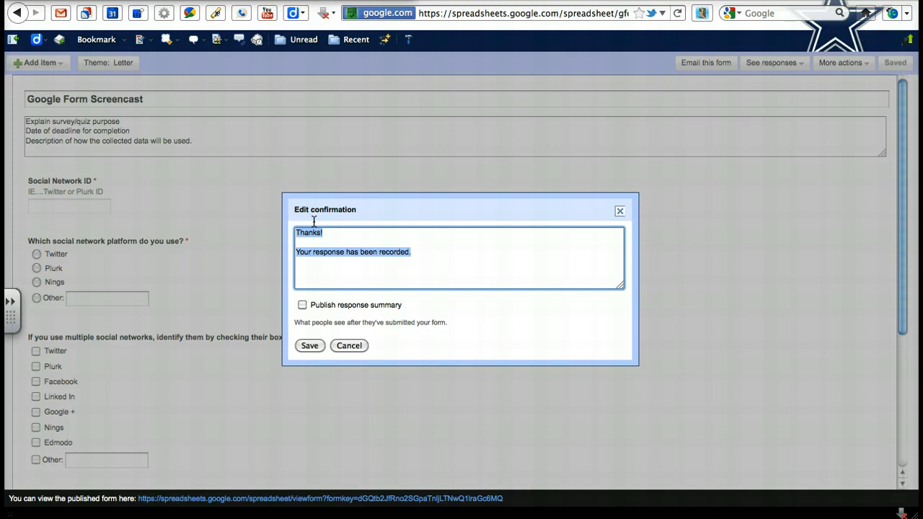
text(Thank you fo)
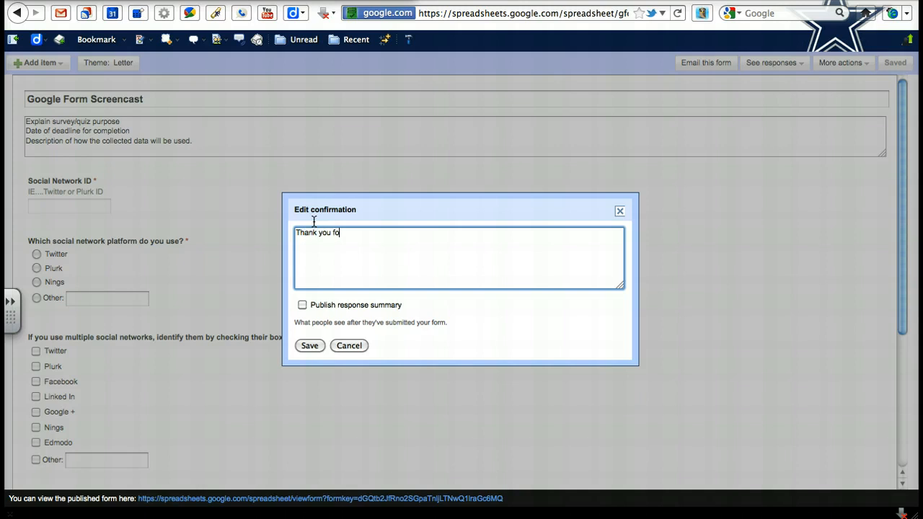
text(r contributing advice and input )
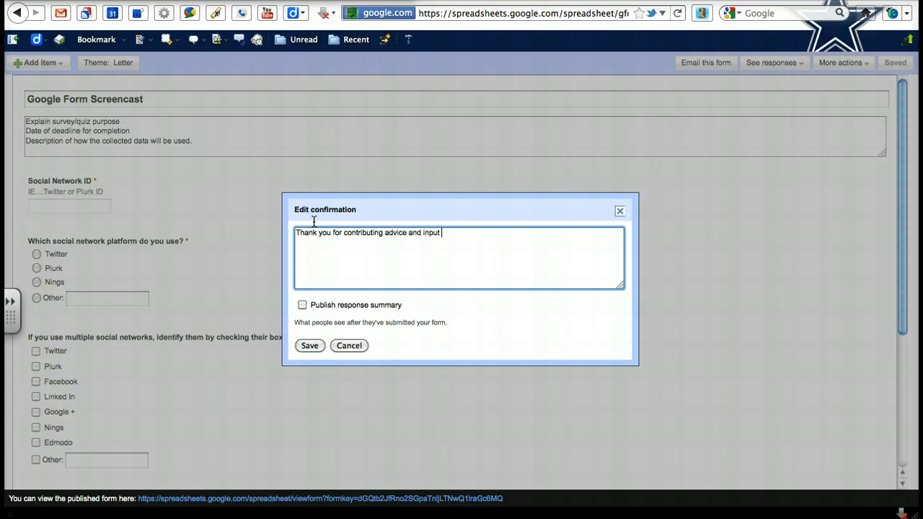
text(for my pre-service)
text( studens.)
key(BackSpace)
key(BackSpace)
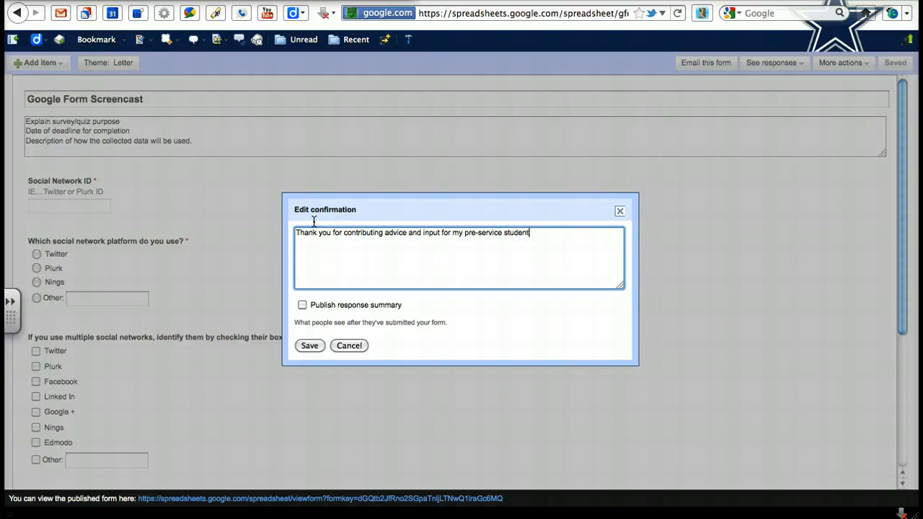
text(ts.  we)
key(BackSpace)
key(BackSpace)
Add "We will be using the information shared for PLN discussions in class as well as online." to the confirmation message and save it.
text(We will be using the info)
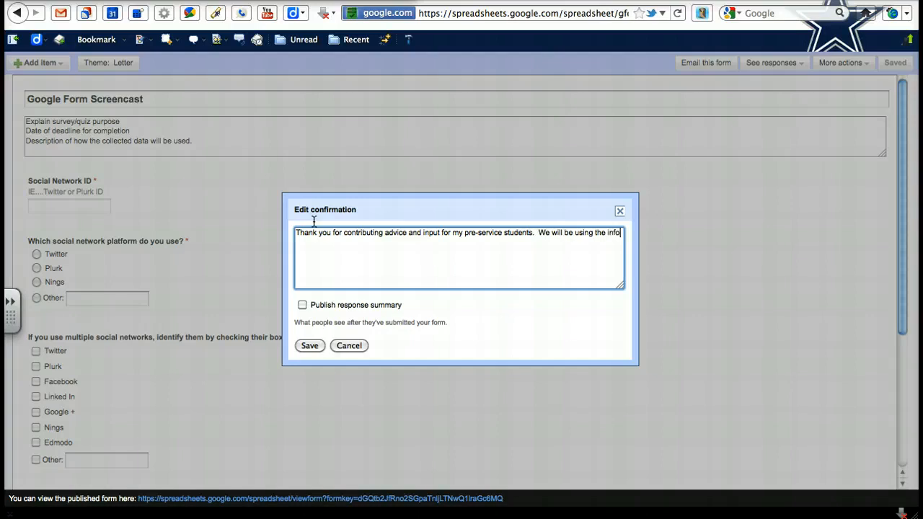
text(rmation shared for PLN discu)
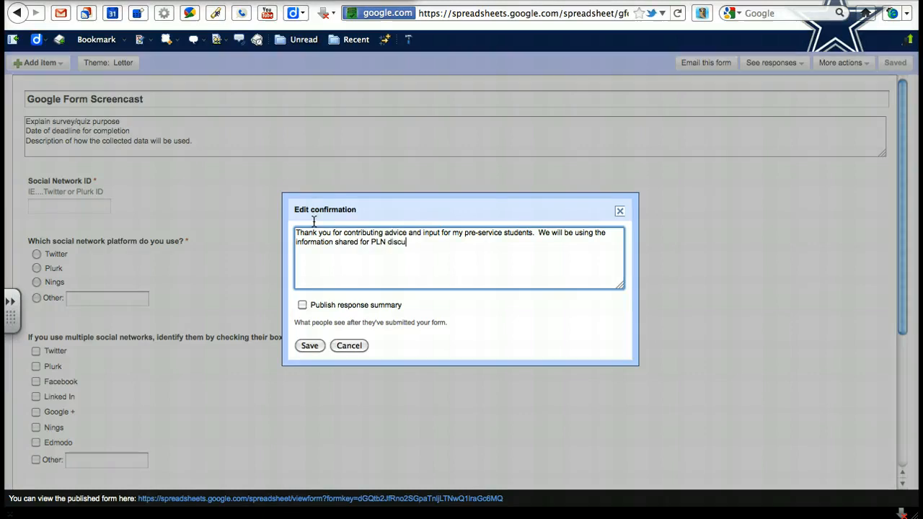
text(s)
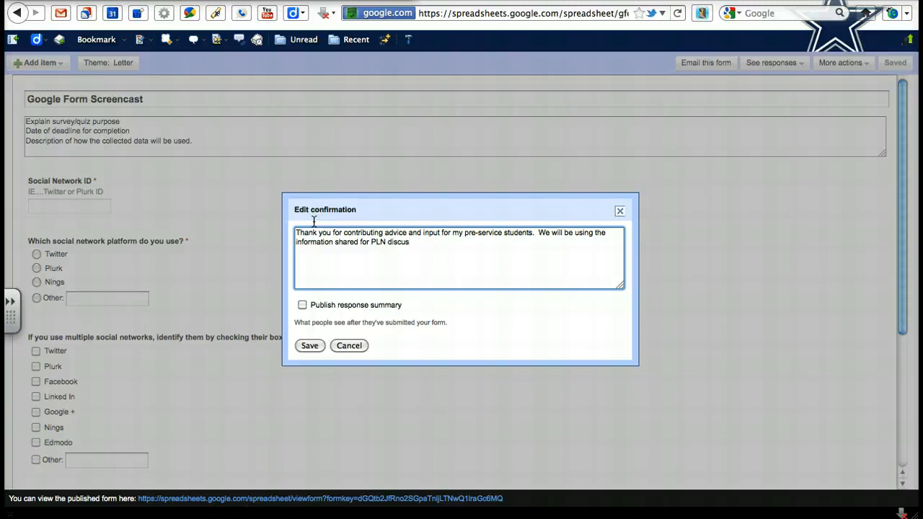
text(sion)
key(BackSpace)
text(s in class asw)
key(BackSpace)
text(well as in)
key(BackSpace)
key(BackSpace)
key(BackSpace)
text(online.)
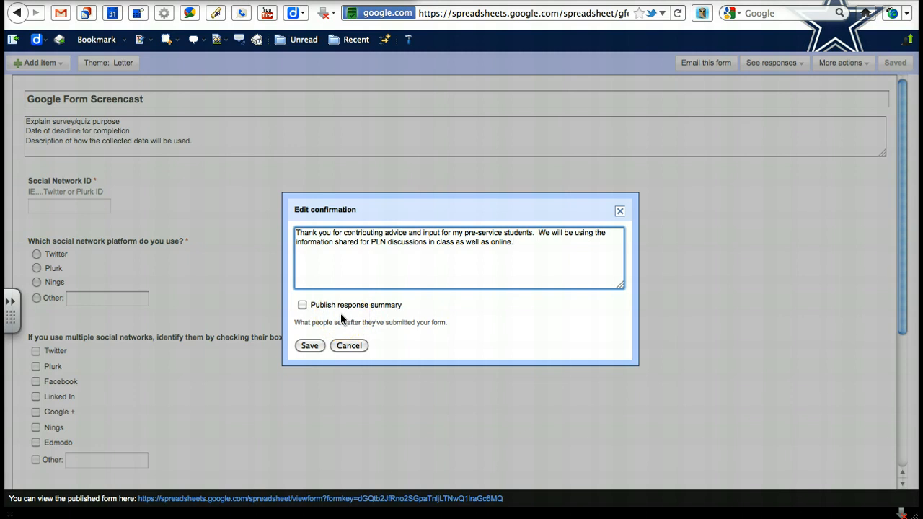
click(309, 346)
click(309, 347)
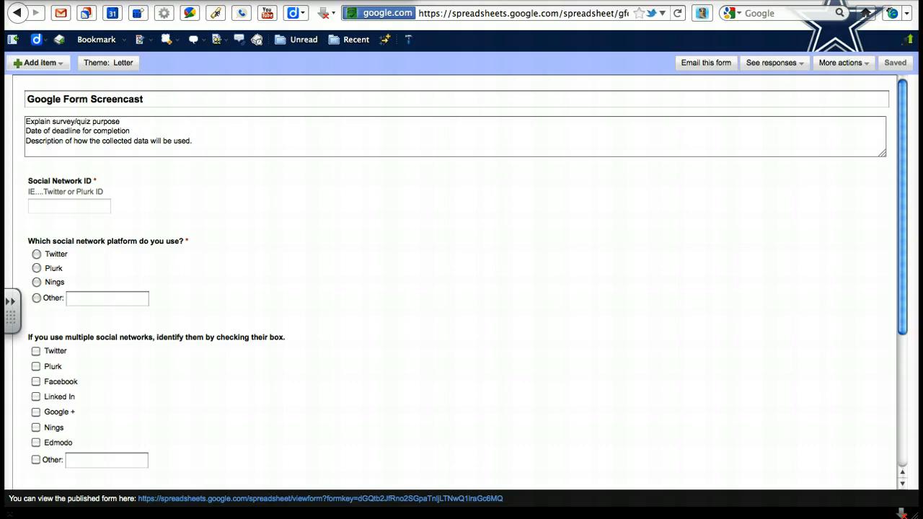
View the form's embed code for a blog or website and close it again.
click(849, 66)
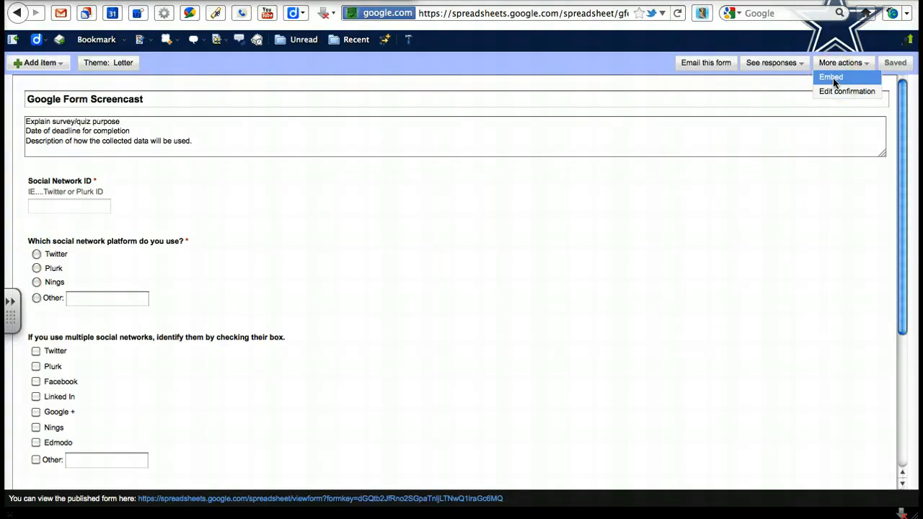
click(833, 78)
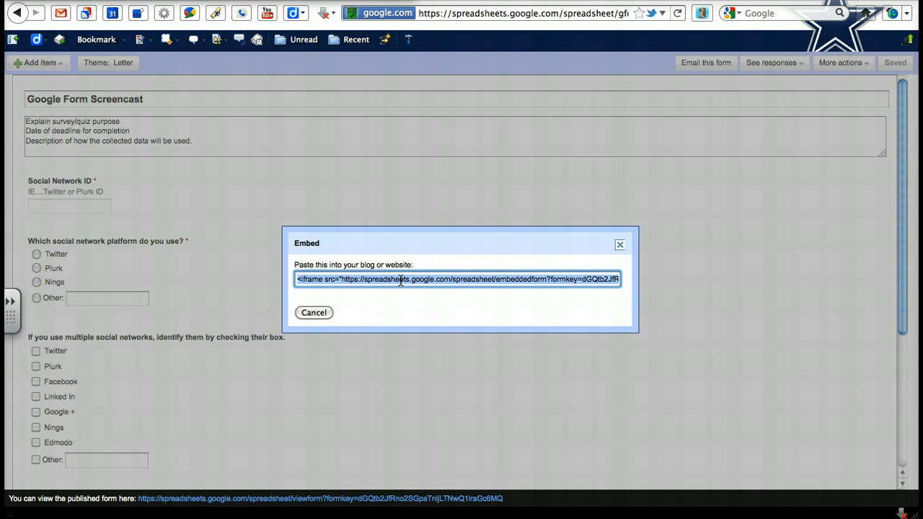
click(618, 245)
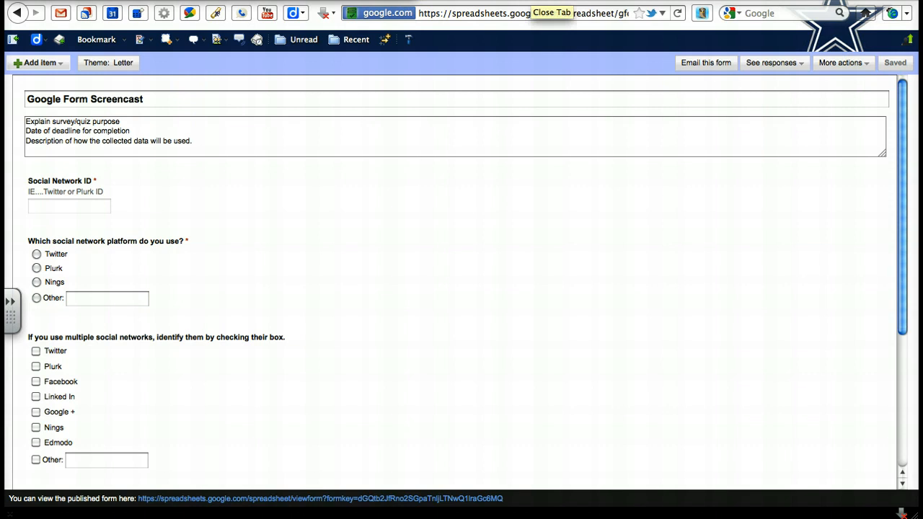
Close the form editor, open the Google Form Screencast spreadsheet from the documents list and dismiss the pivot table tip.
click(548, 9)
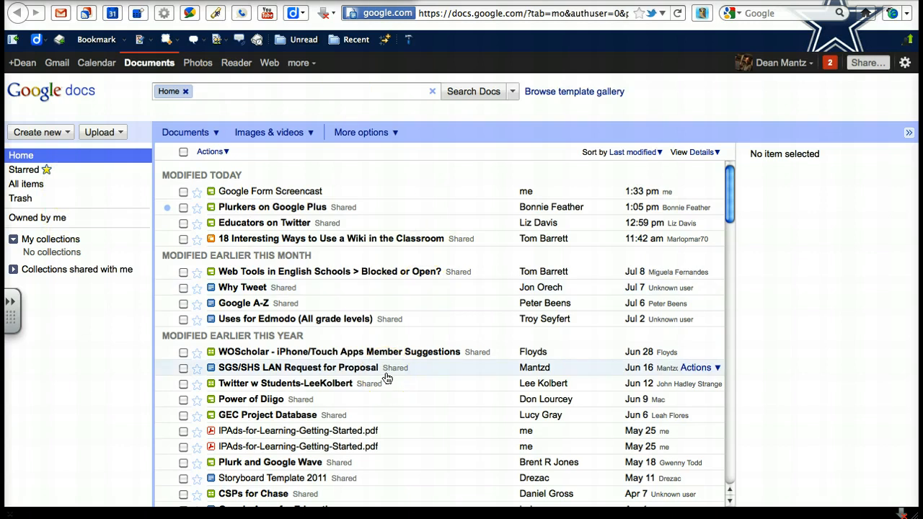
click(288, 191)
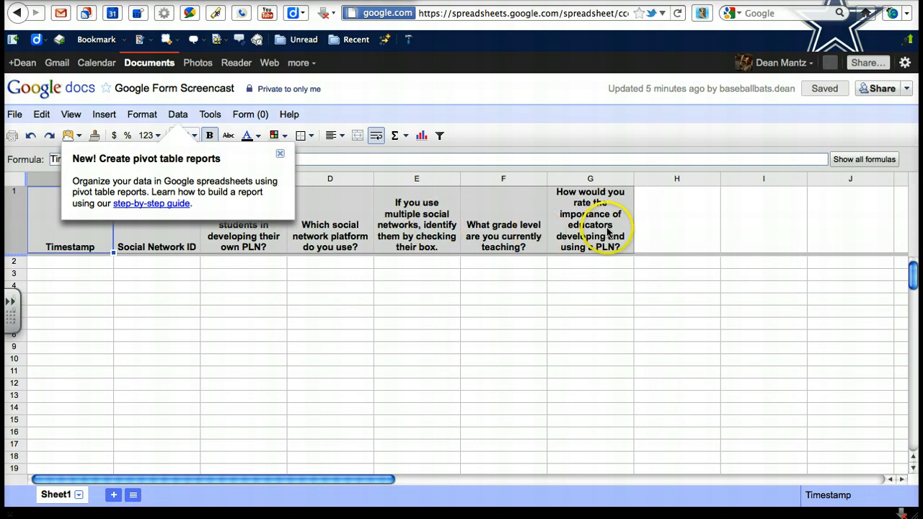
click(280, 153)
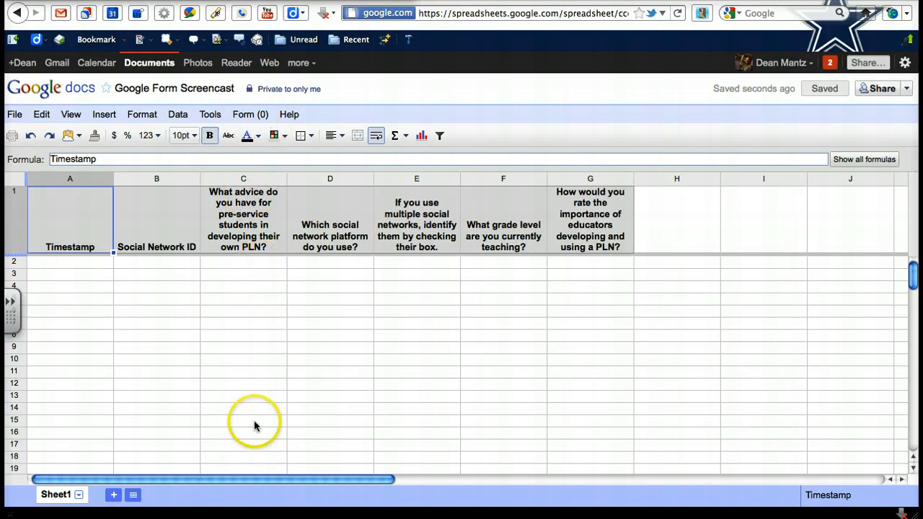
Open the form editor from the spreadsheet, look through the questions and close the editor window.
click(250, 116)
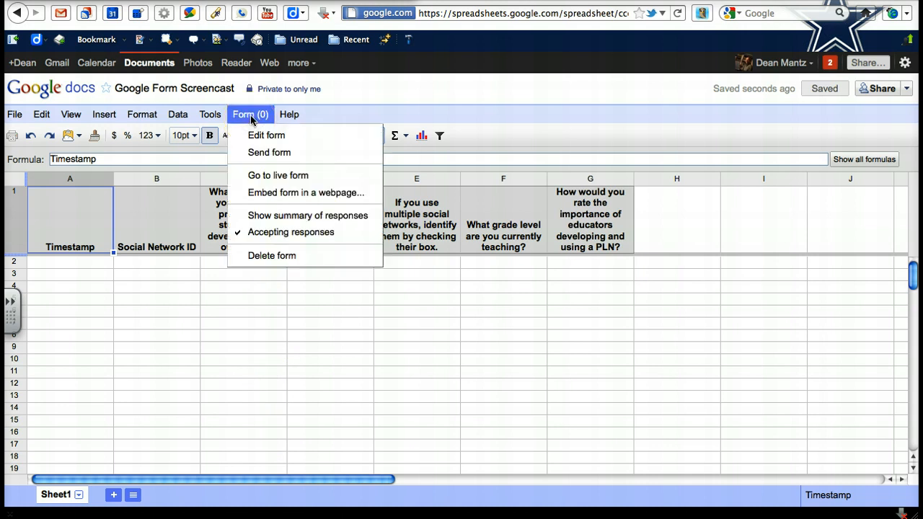
click(255, 137)
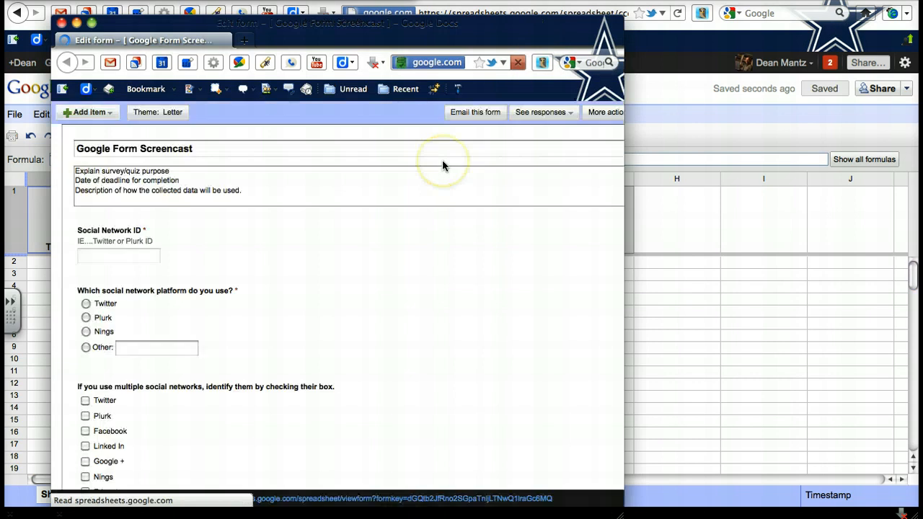
click(439, 278)
scroll(436, 282, down, 6)
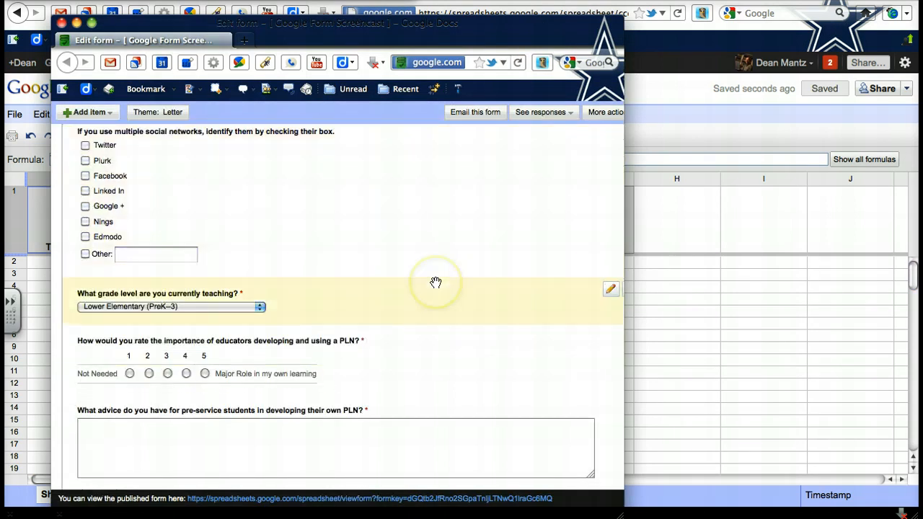
scroll(436, 283, up, 6)
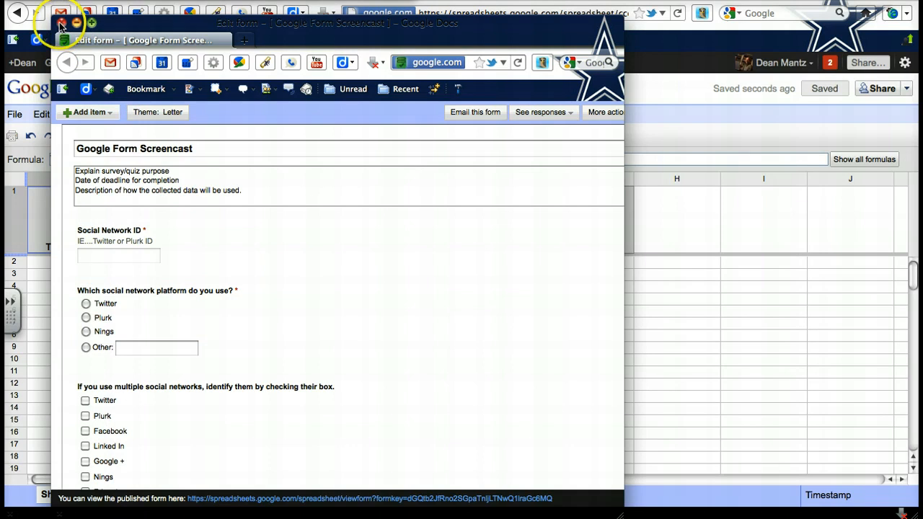
click(62, 23)
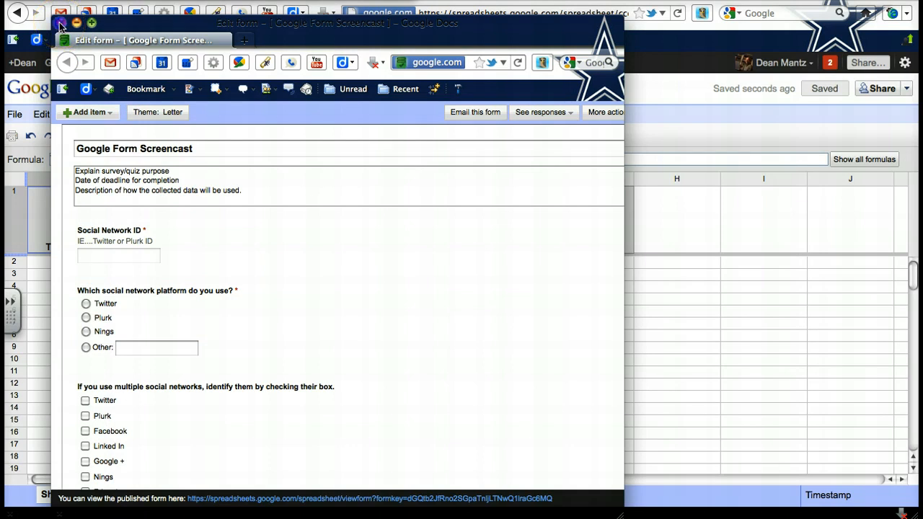
click(61, 23)
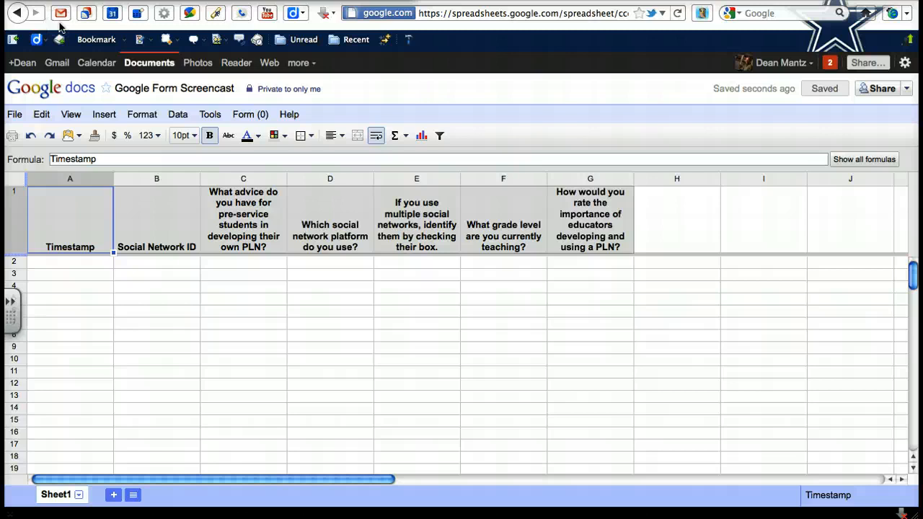
Open the live form from the spreadsheet and select its full web address.
click(251, 116)
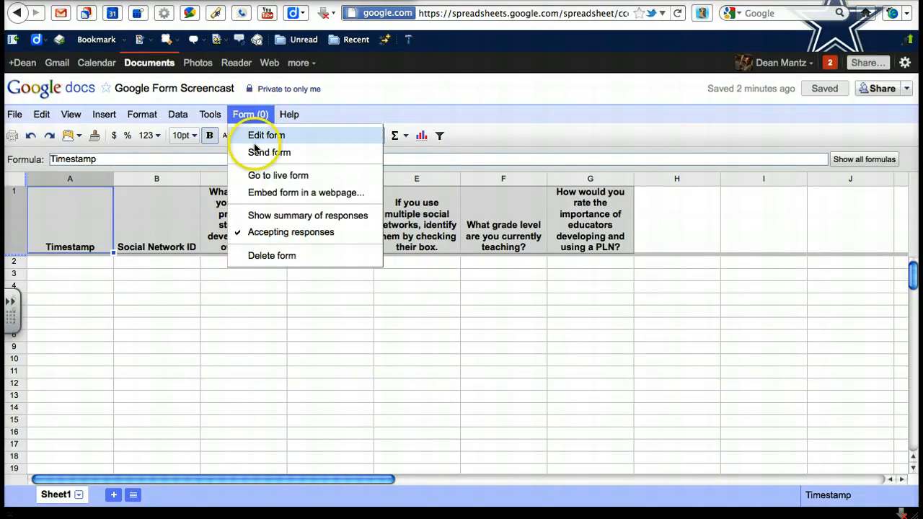
click(258, 177)
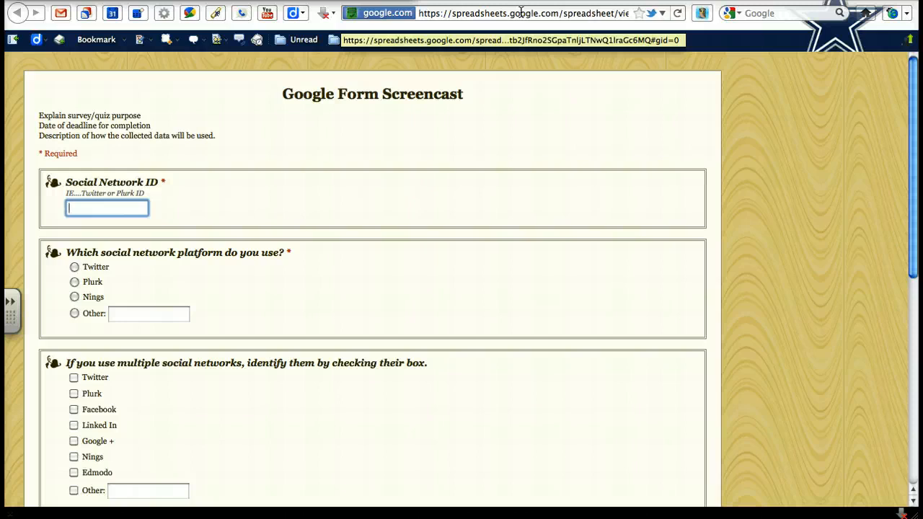
click(521, 12)
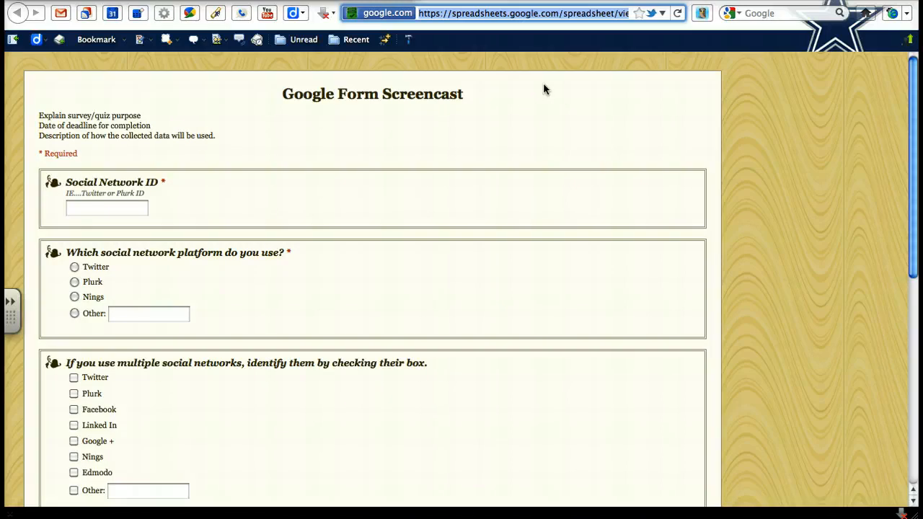
Look through the questions of the live form and return to the form's spreadsheet.
scroll(544, 88, down, 1)
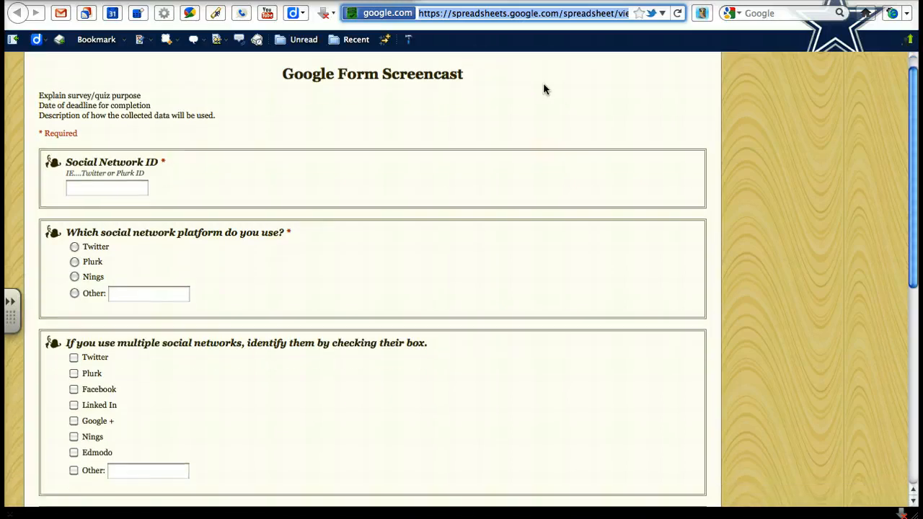
scroll(543, 83, down, 7)
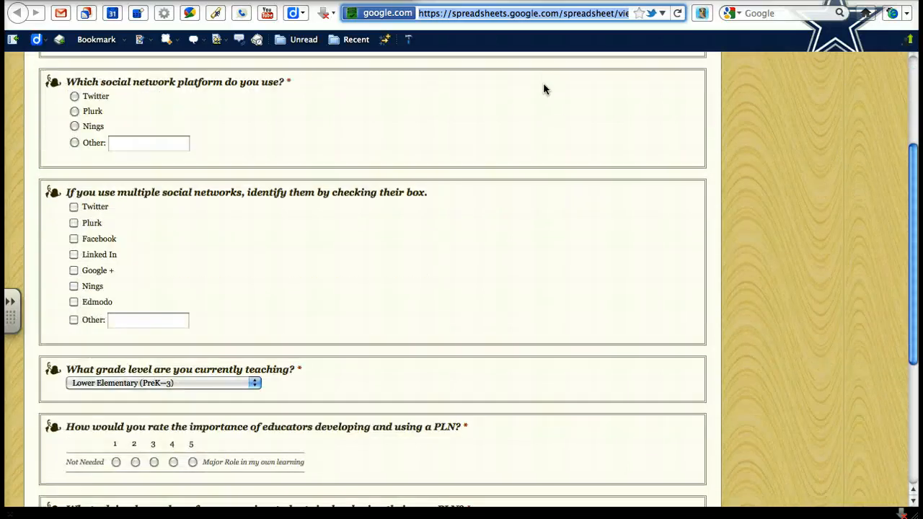
scroll(535, 92, down, 3)
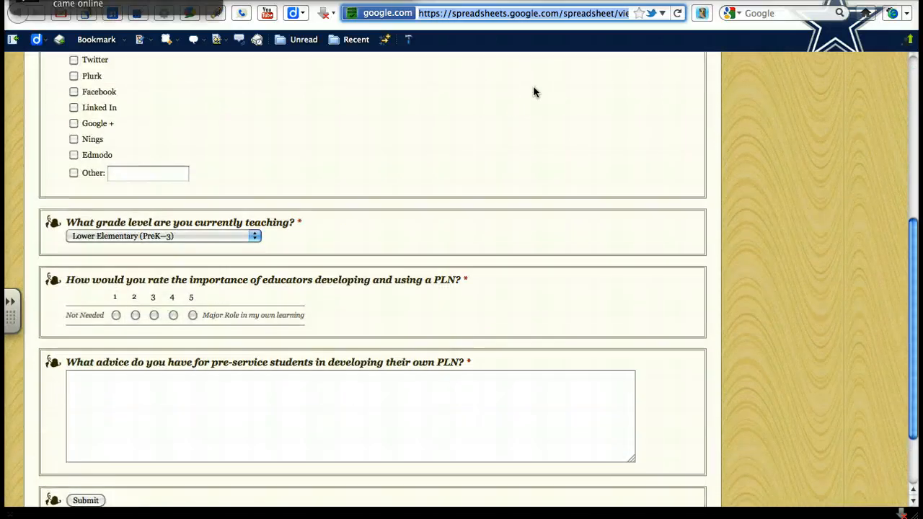
scroll(534, 92, up, 10)
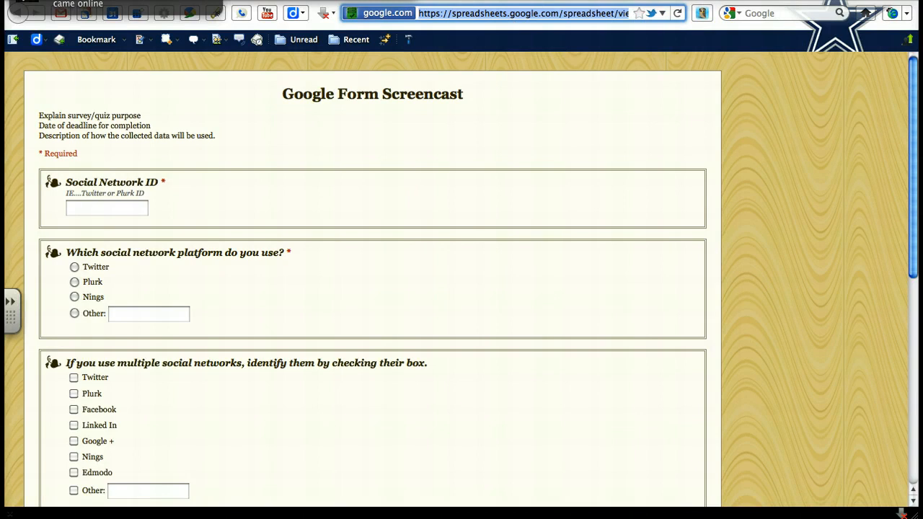
click(706, 2)
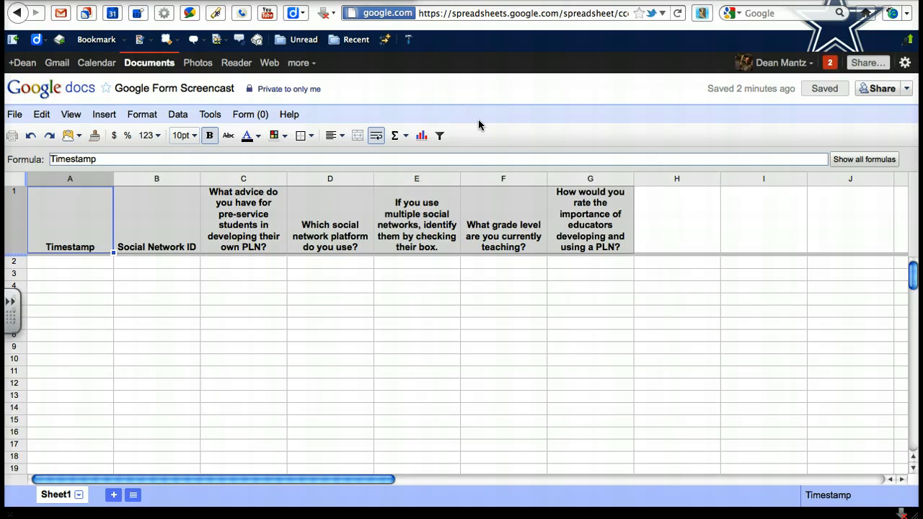
Turn off accepting responses for the form and turn it back on.
click(254, 116)
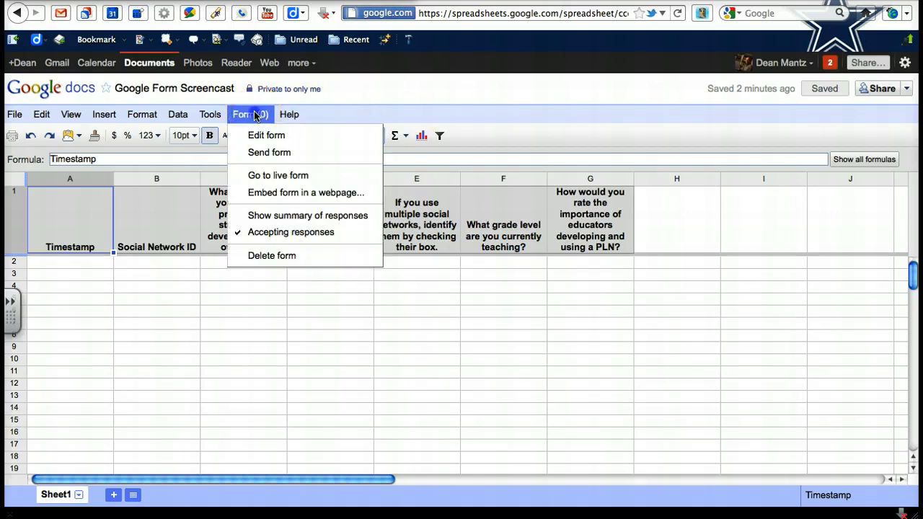
click(264, 233)
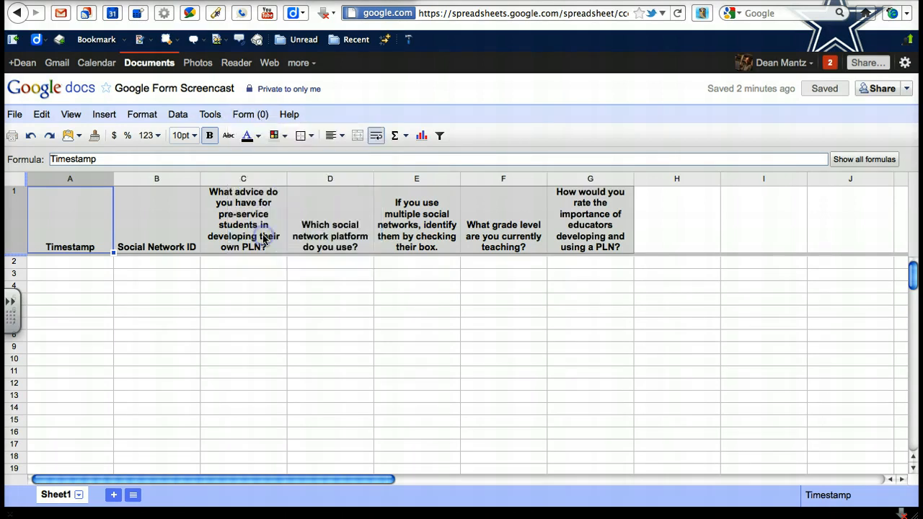
click(254, 117)
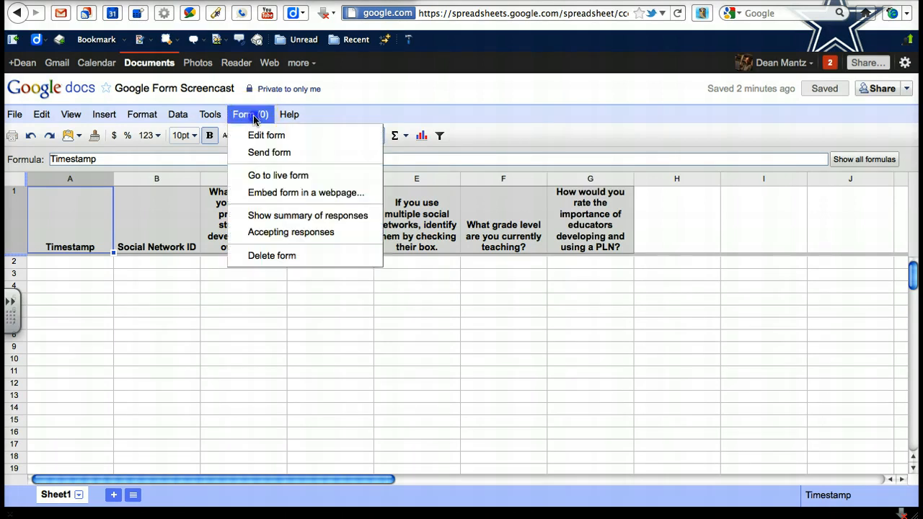
click(253, 232)
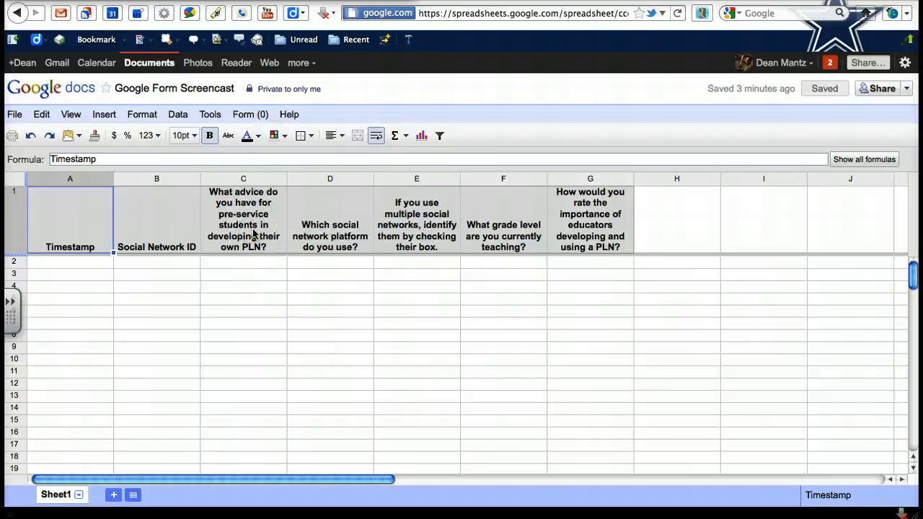
View the form's webpage embed code from the spreadsheet, cancel it and close the form editor window.
click(257, 117)
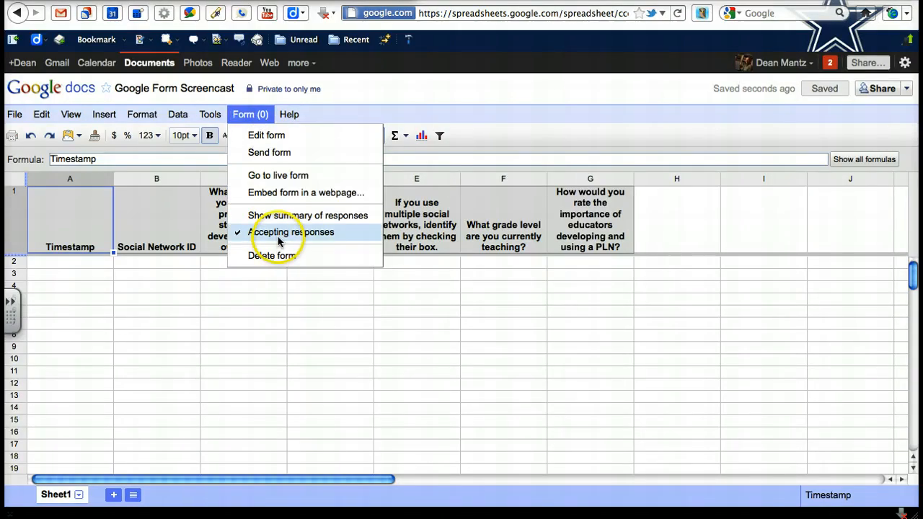
click(279, 193)
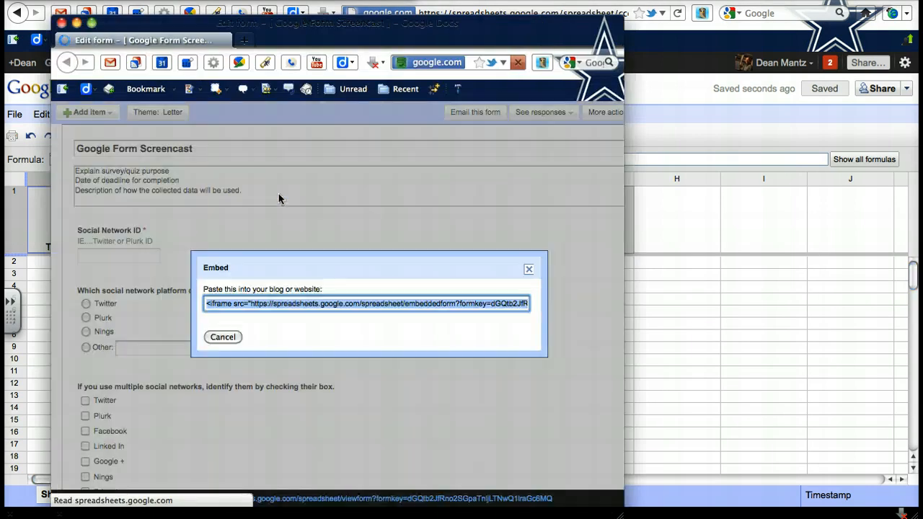
click(294, 300)
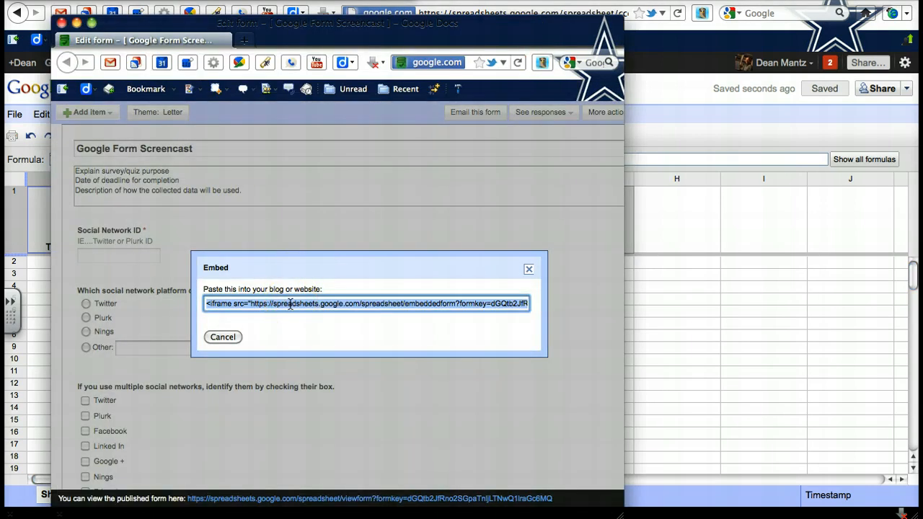
click(223, 337)
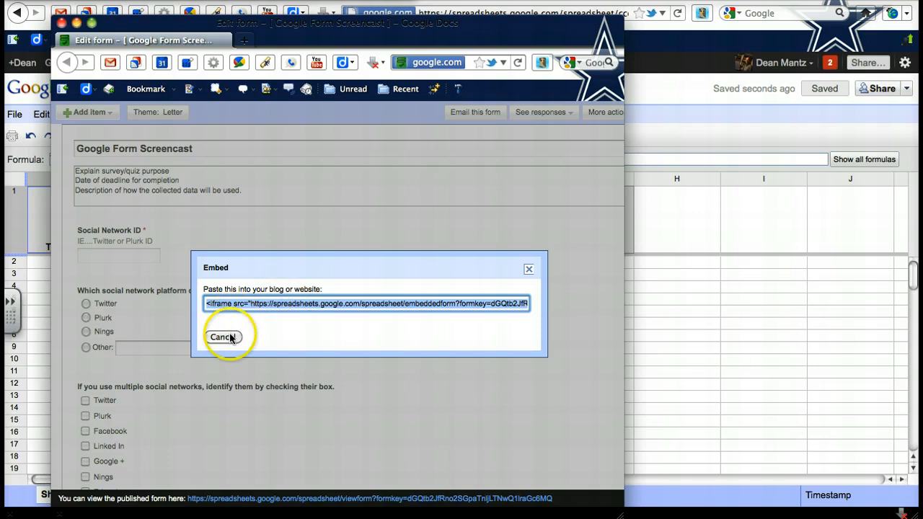
click(62, 23)
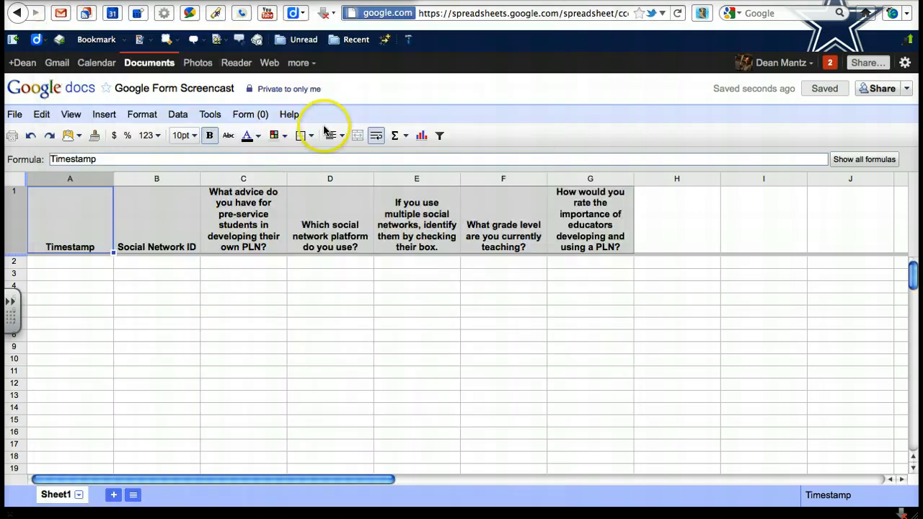
click(245, 117)
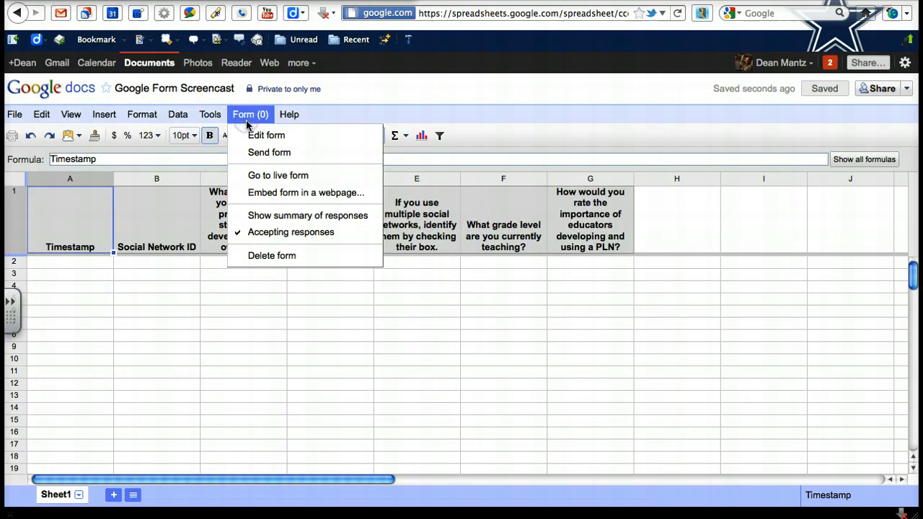
click(281, 336)
Find the TeachingInnovations wiki home page by entering "teaching" as the address and open its Week-01 page.
click(500, 14)
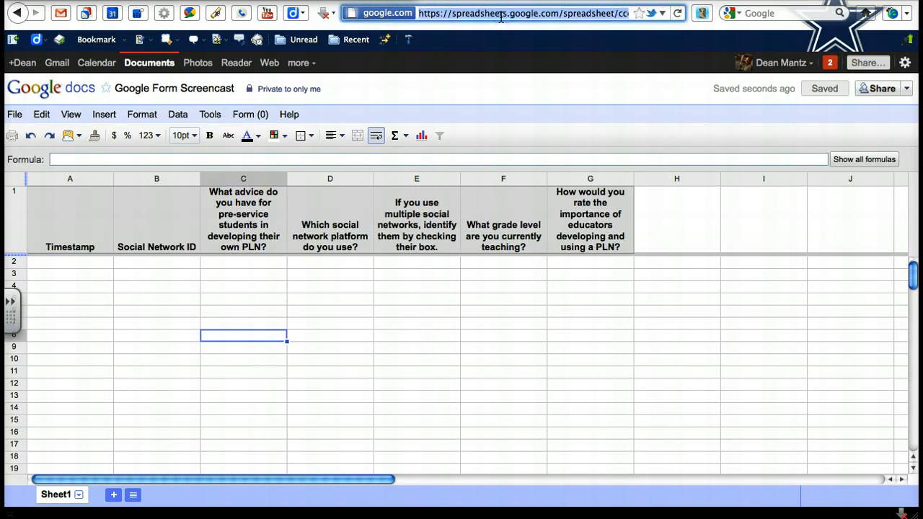
key(BackSpace)
text(teaching)
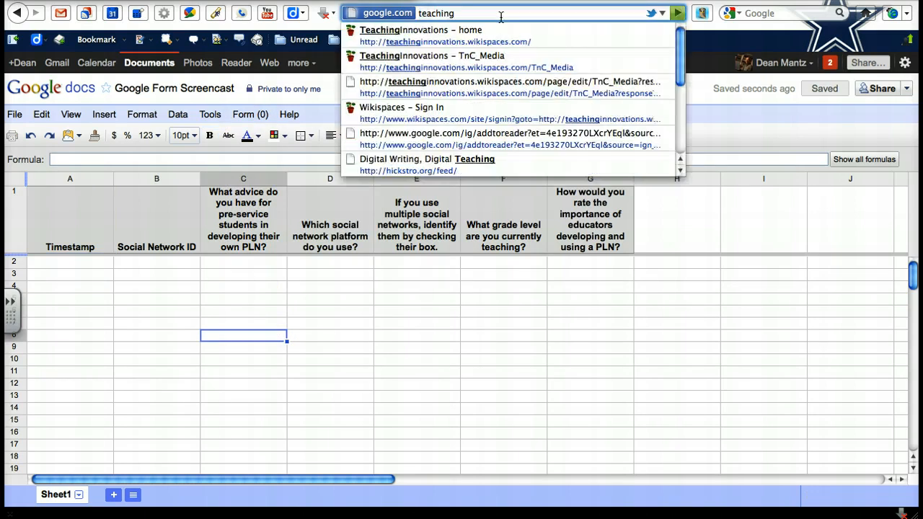
click(493, 31)
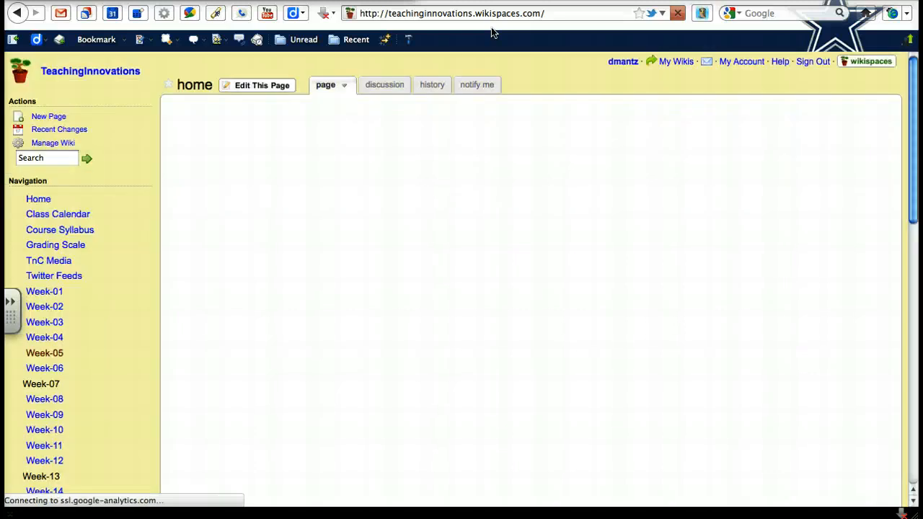
click(58, 294)
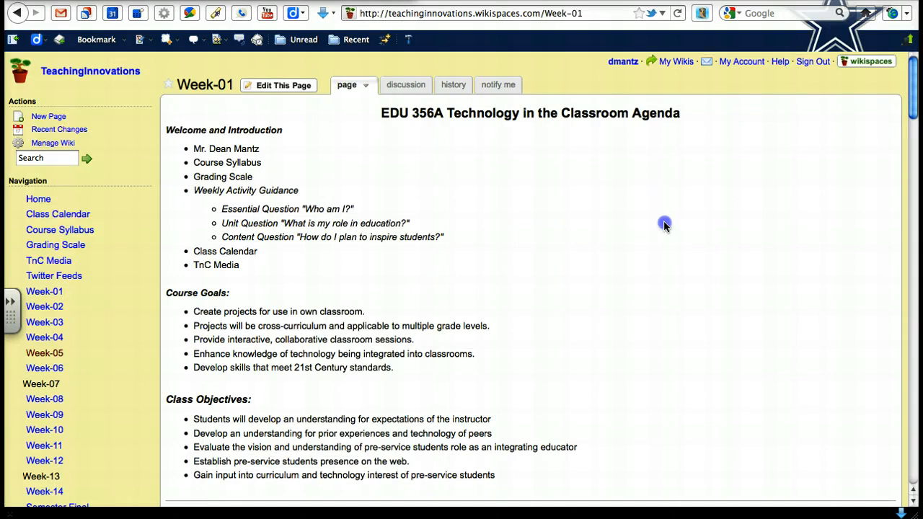
Examine the Week-01 page down to the embedded "Technology in the Classroom" survey and look through its questions.
scroll(663, 222, down, 4)
scroll(663, 222, down, 6)
scroll(664, 221, down, 10)
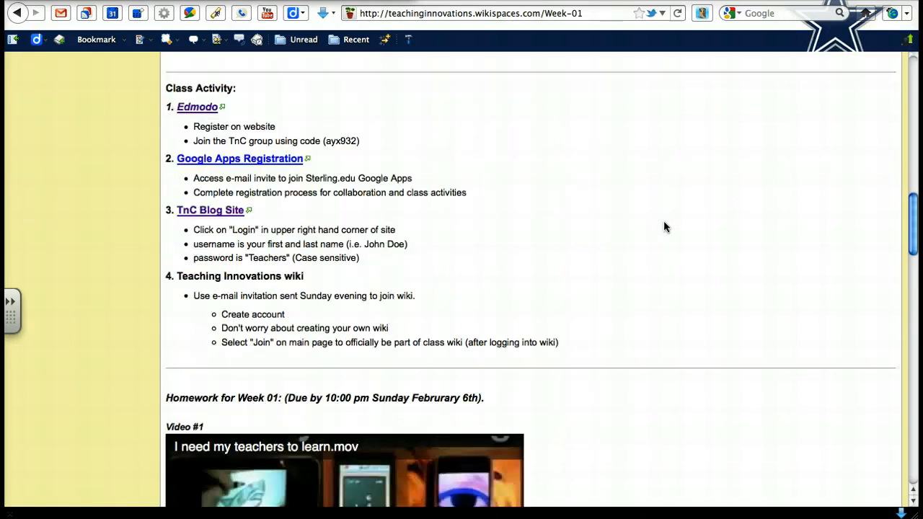
scroll(664, 226, down, 12)
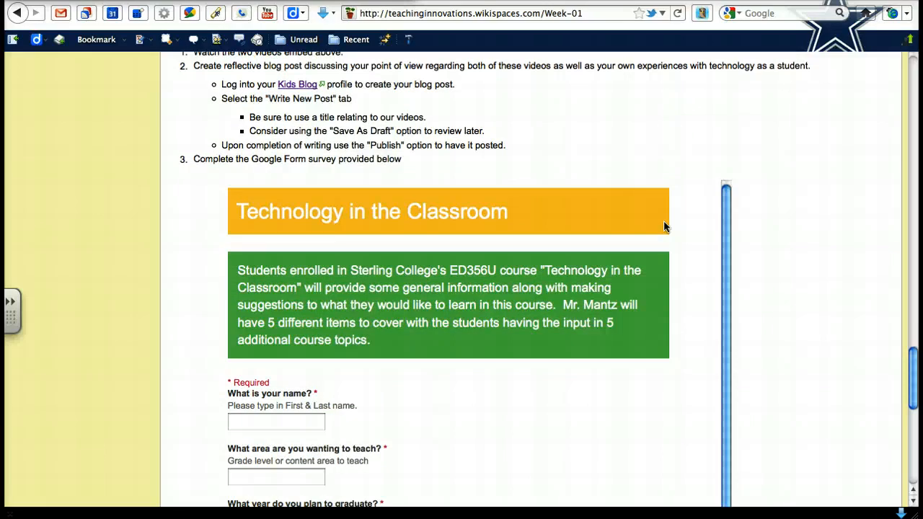
scroll(664, 222, down, 2)
scroll(664, 227, down, 1)
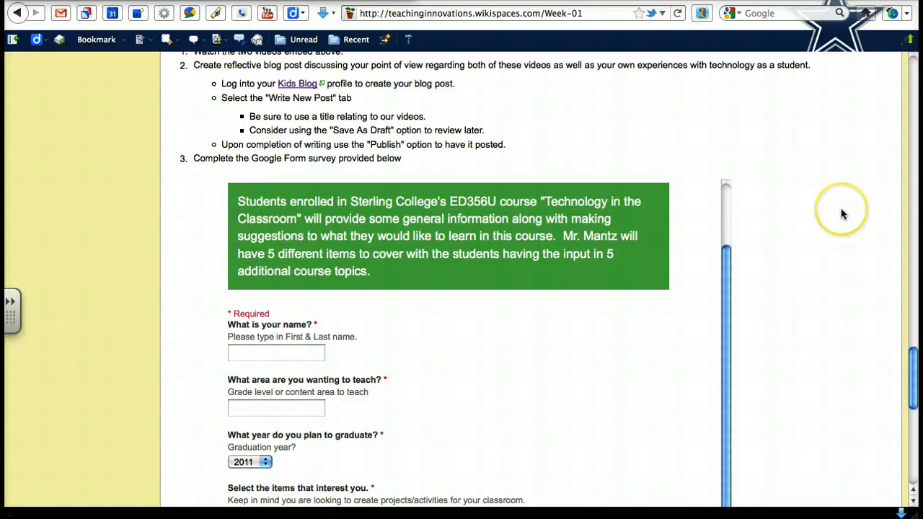
scroll(841, 209, down, 5)
scroll(841, 213, down, 2)
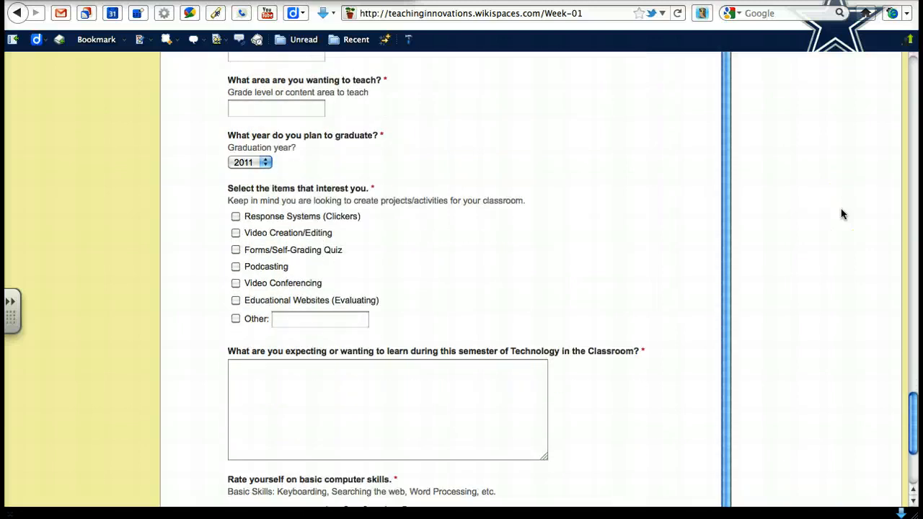
scroll(842, 213, down, 1)
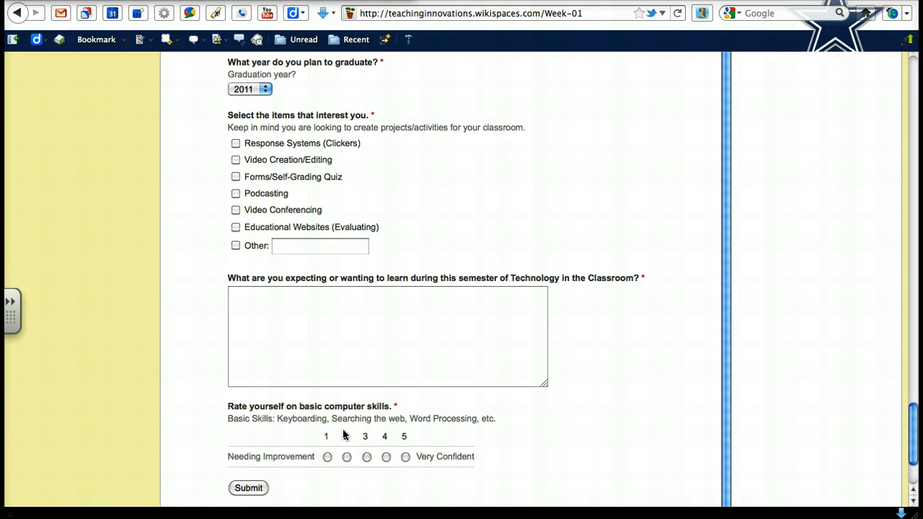
Return to the start of the embedded survey and examine how it is placed below the homework instructions.
scroll(342, 428, up, 15)
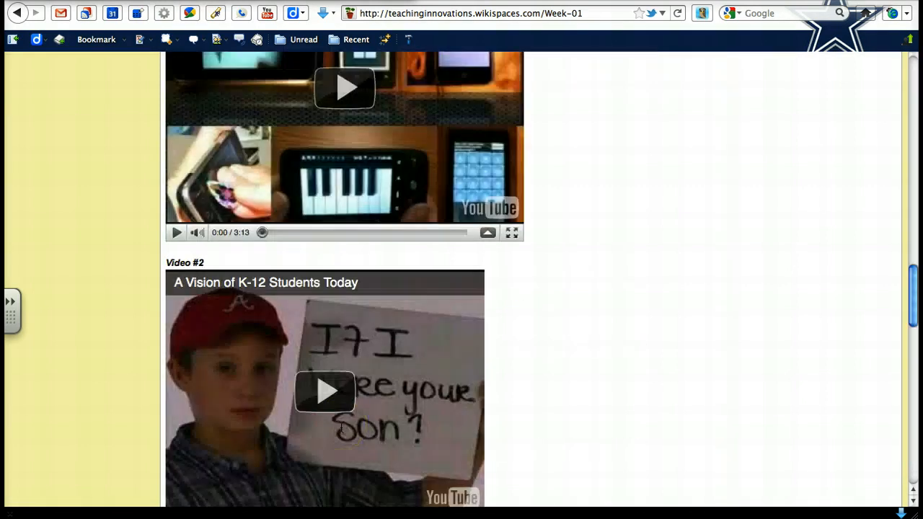
click(779, 264)
scroll(779, 265, down, 10)
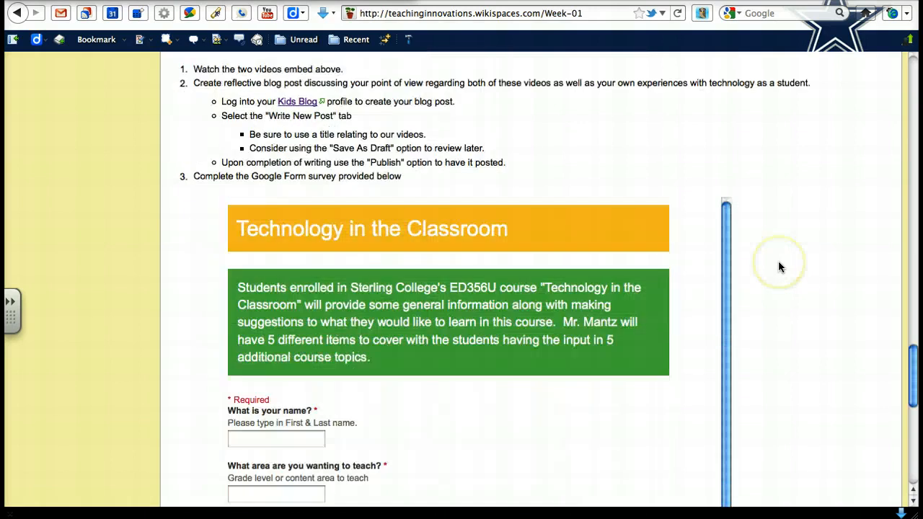
click(913, 380)
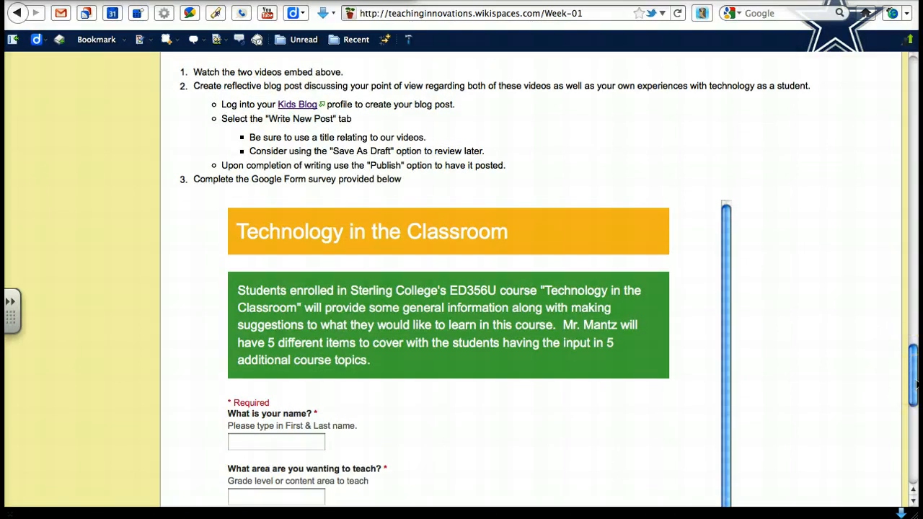
click(719, 177)
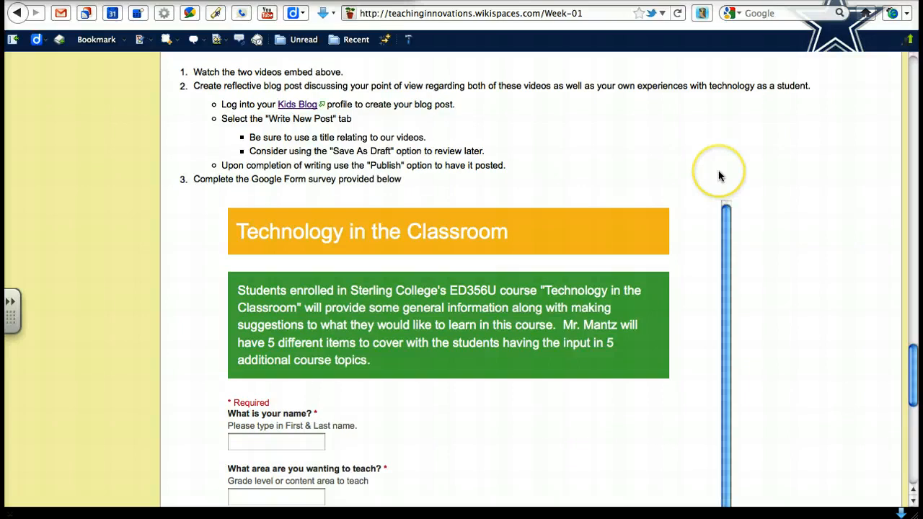
click(584, 102)
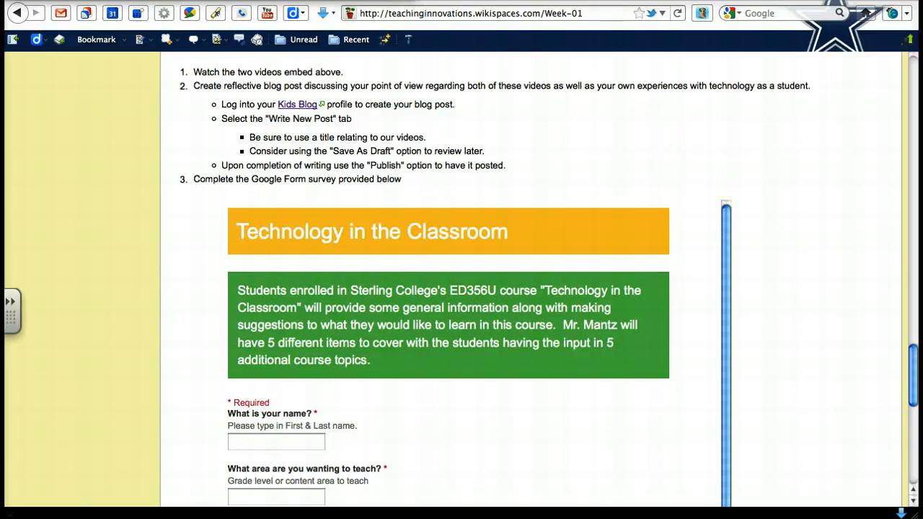